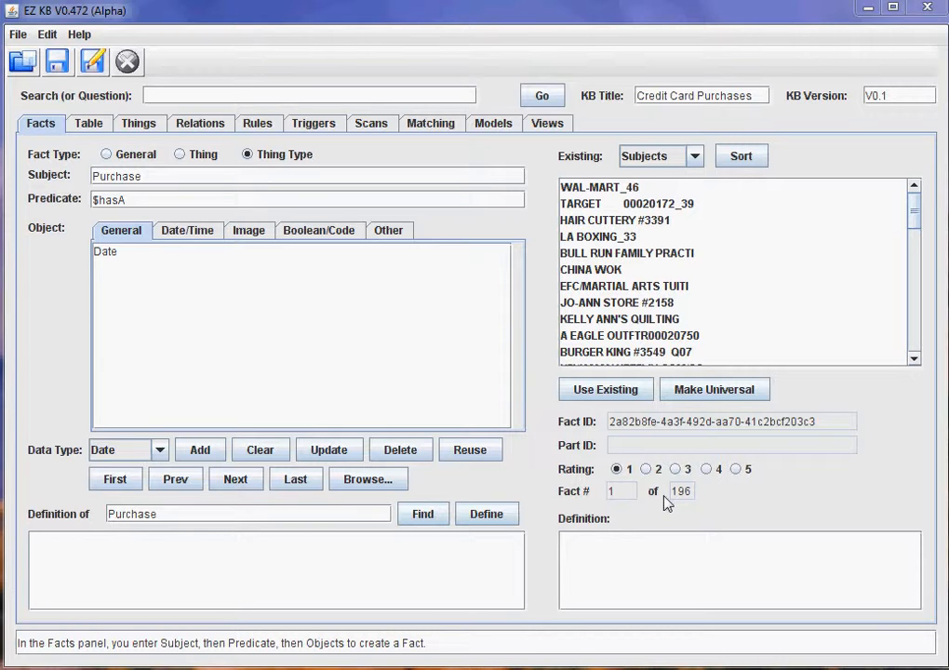
- Open the Exceeded-Budget-Over-3k rule from the trigger rules list and examine its condition in the rule designer
{"action": "left_click", "coordinate": [264, 127]}
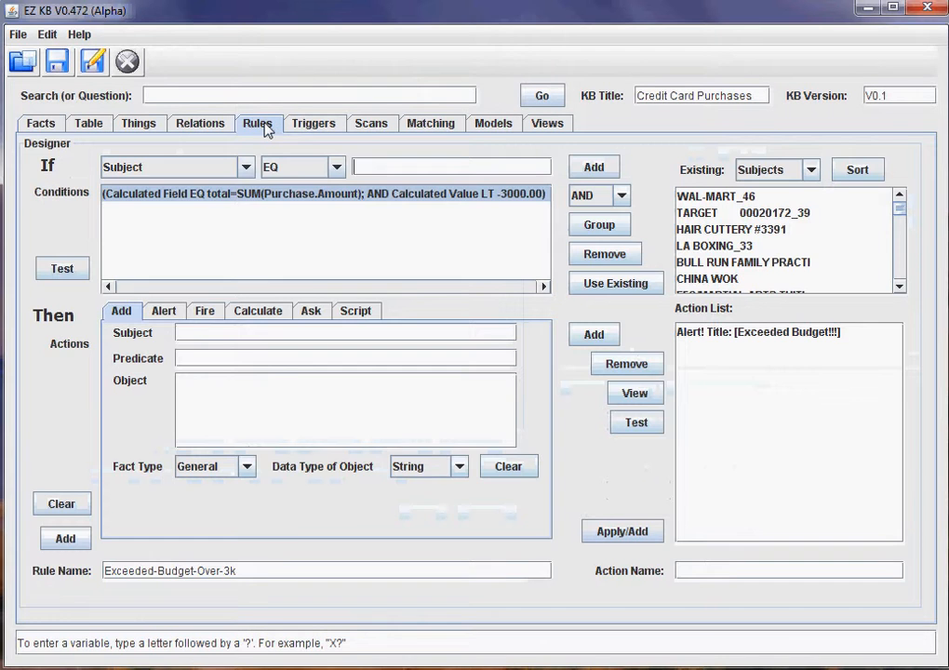
{"action": "left_click", "coordinate": [312, 126]}
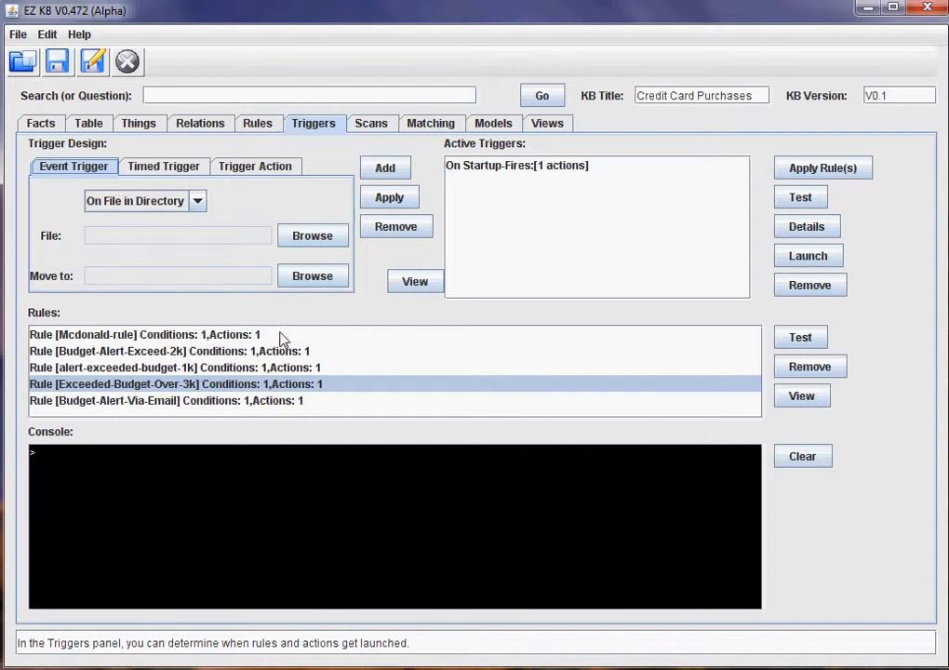
{"action": "left_click", "coordinate": [140, 385]}
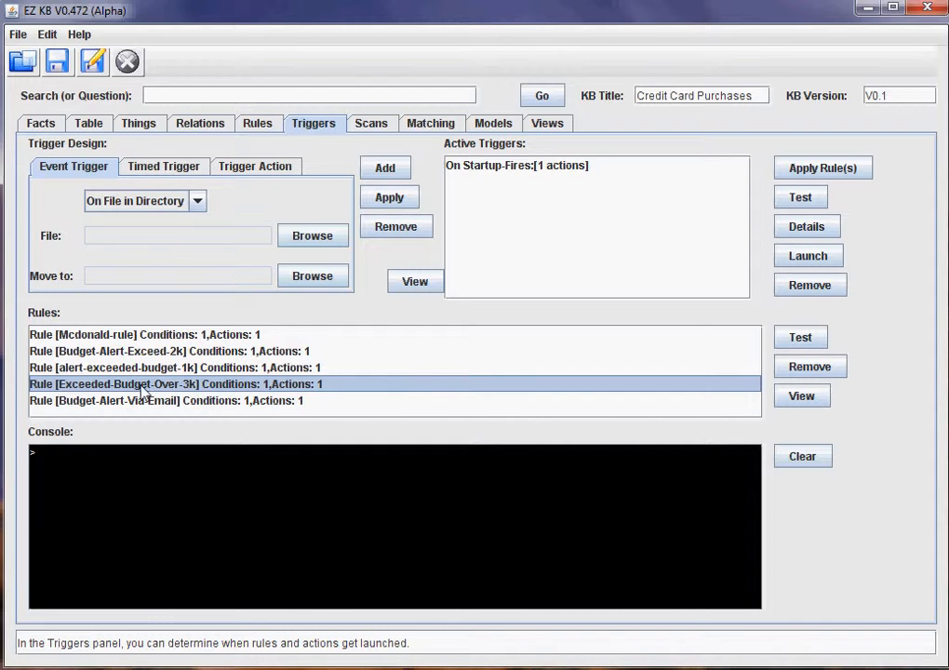
{"action": "left_click", "coordinate": [804, 399]}
{"action": "left_click", "coordinate": [290, 199]}
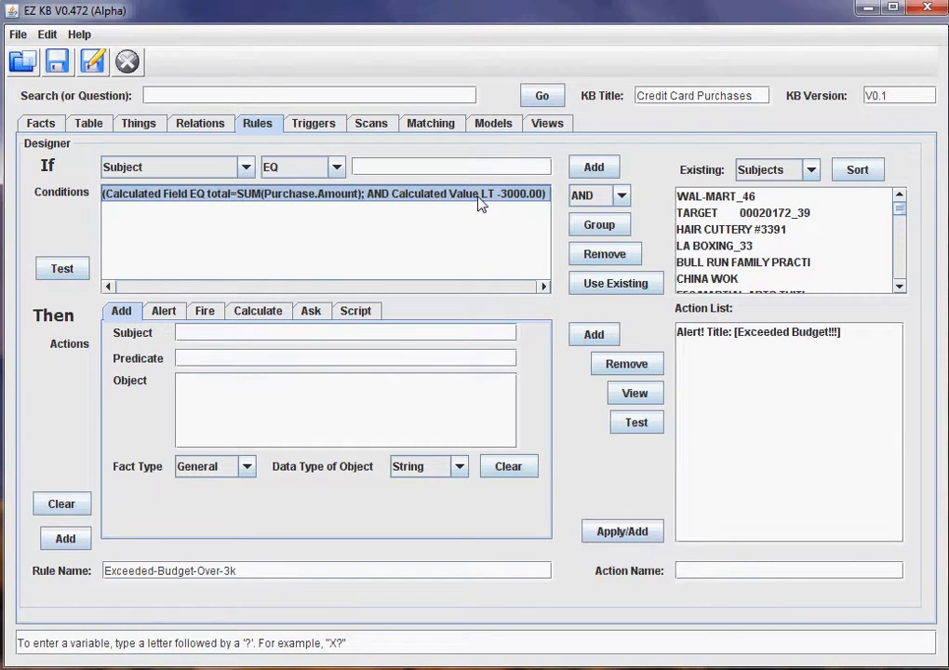
- Examine the TACO BELL purchase's type, date, vendor and amount facts in the facts table
{"action": "left_click", "coordinate": [87, 124]}
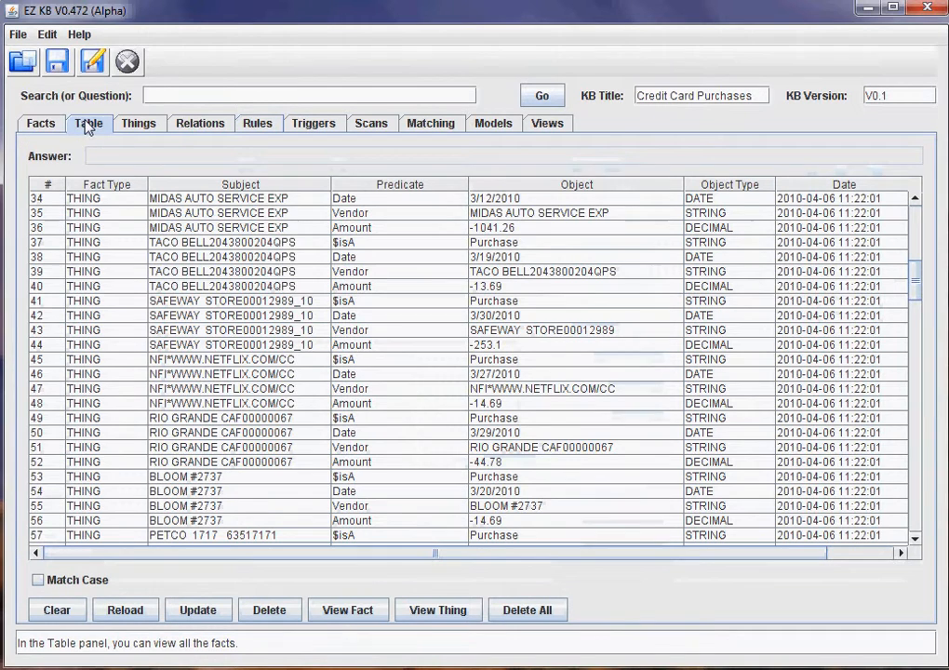
{"action": "left_click", "coordinate": [391, 247]}
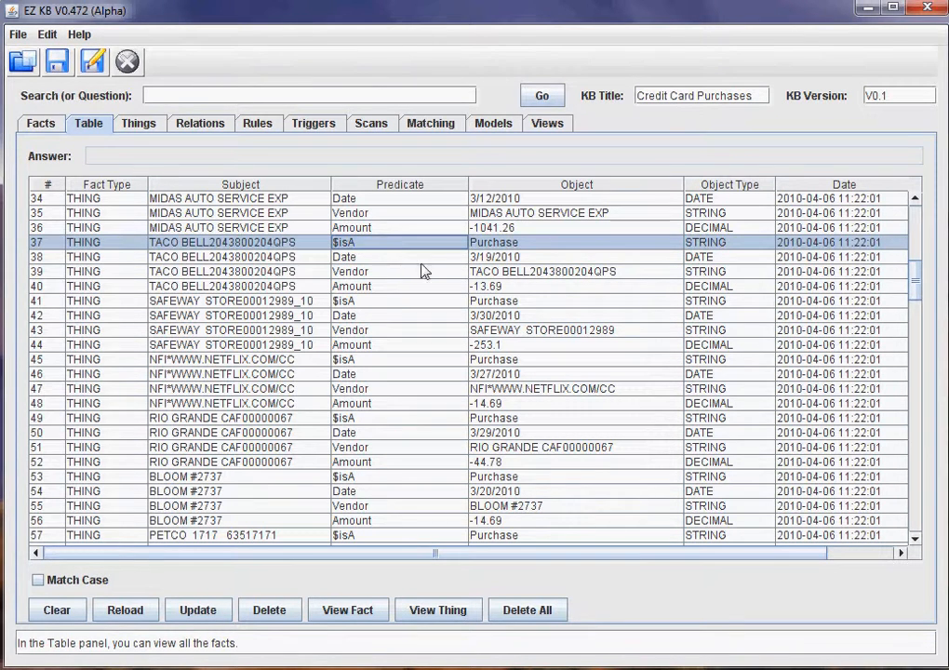
{"action": "left_click", "coordinate": [417, 261]}
{"action": "left_click", "coordinate": [419, 273]}
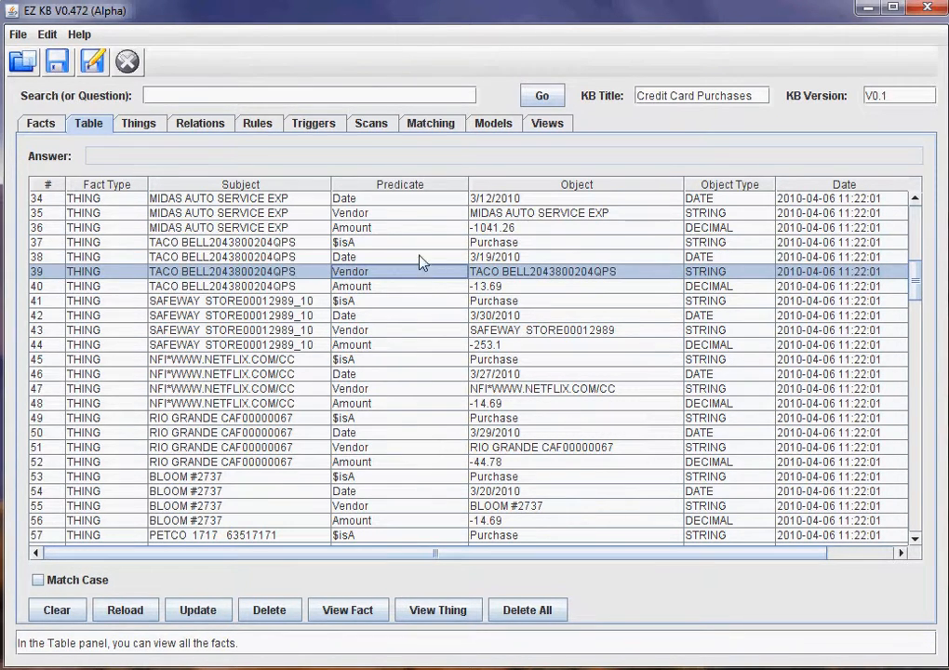
{"action": "left_click", "coordinate": [419, 257]}
{"action": "left_click", "coordinate": [424, 271]}
{"action": "left_click", "coordinate": [426, 287]}
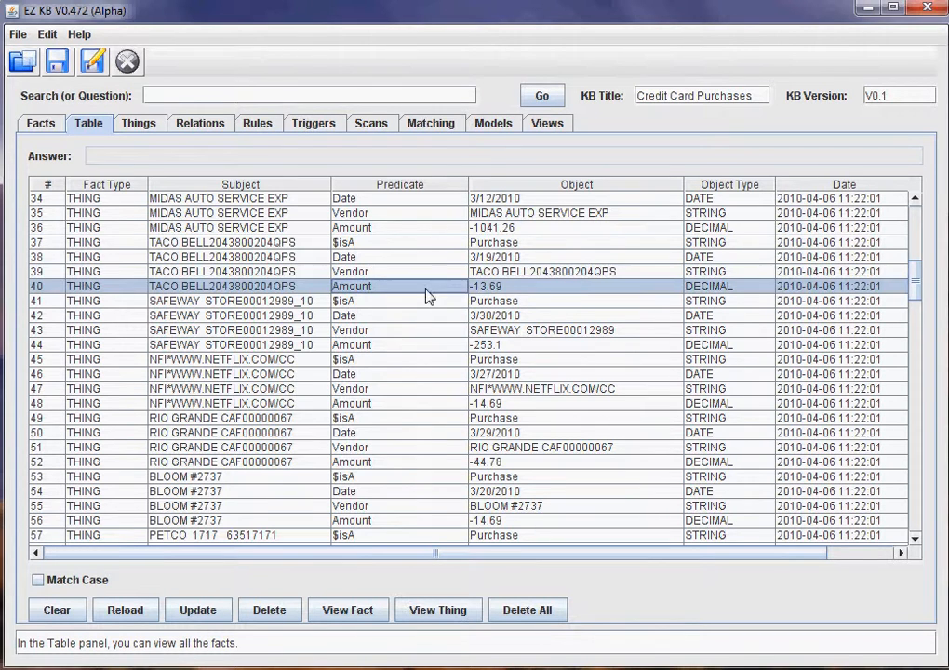
{"action": "left_click", "coordinate": [479, 288]}
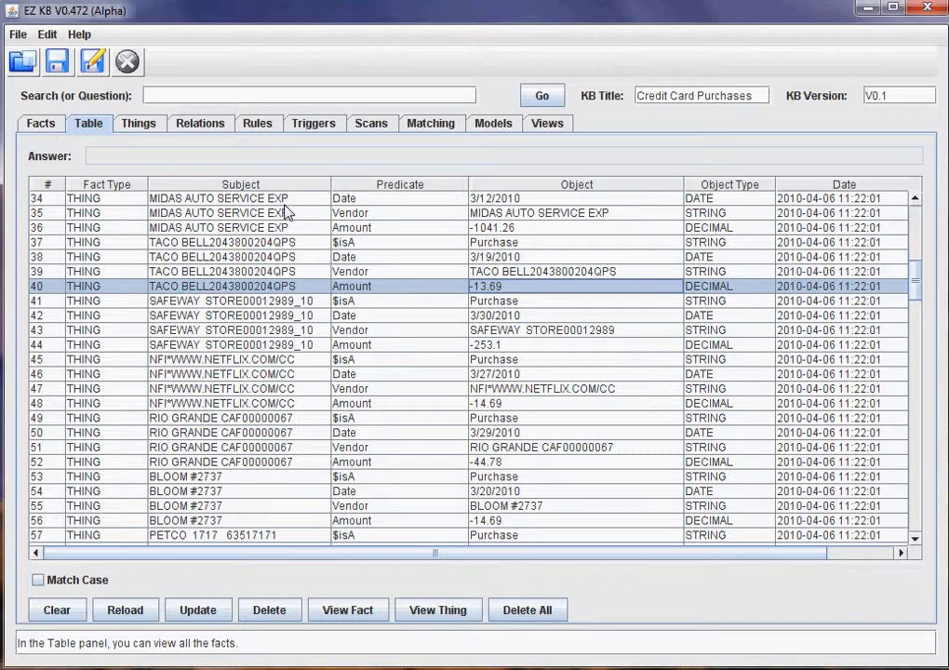
- Start a CSV import of monthly-cc-statement.csv from the finances credit-card-statements folder, mapping it to existing types
{"action": "left_click", "coordinate": [257, 126]}
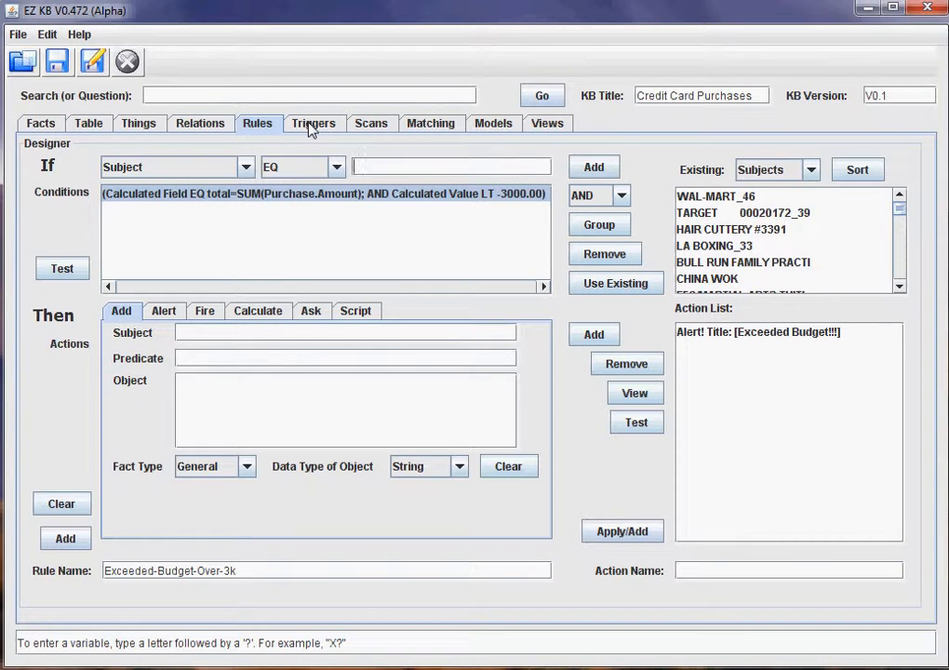
{"action": "left_click", "coordinate": [17, 35]}
{"action": "left_click", "coordinate": [26, 80]}
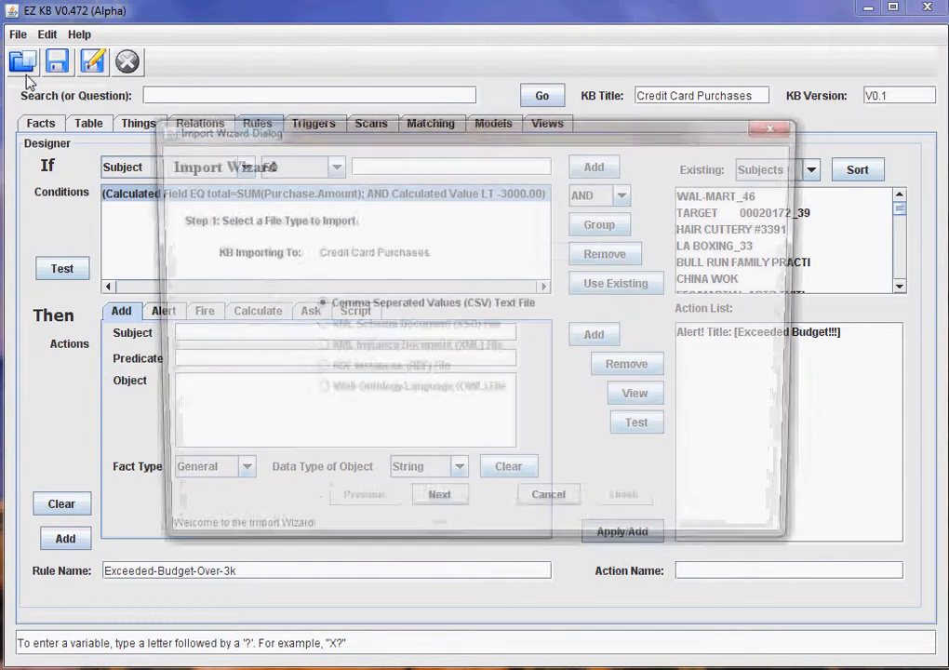
{"action": "left_click", "coordinate": [430, 511]}
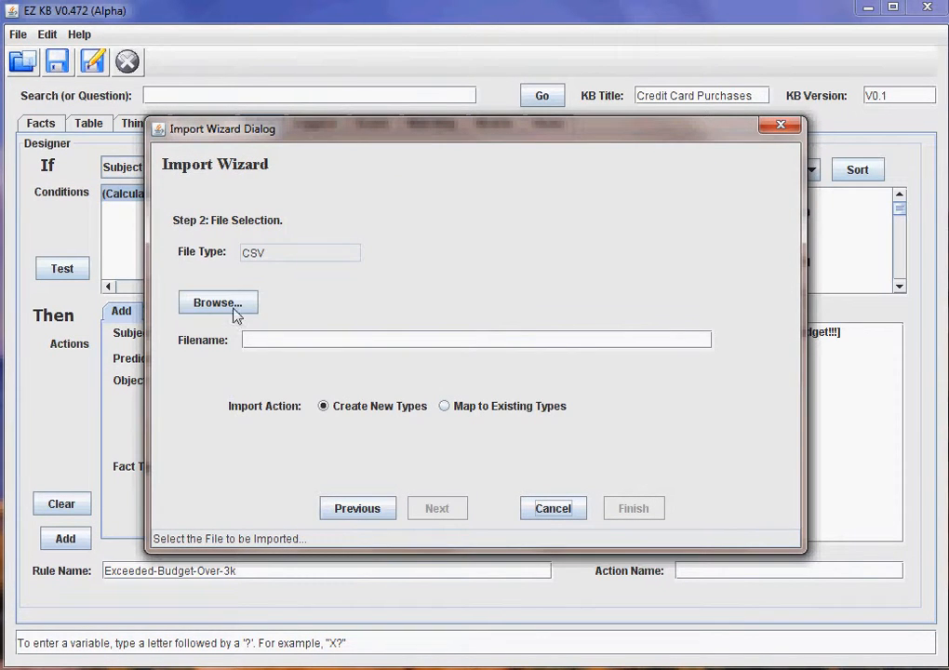
{"action": "left_click", "coordinate": [235, 312]}
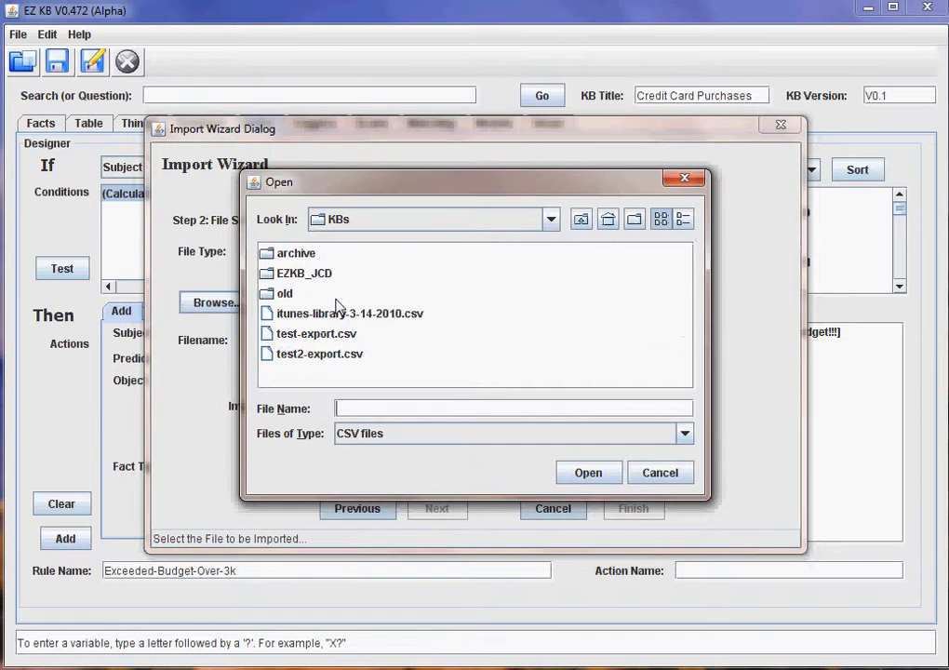
{"action": "left_click", "coordinate": [583, 220]}
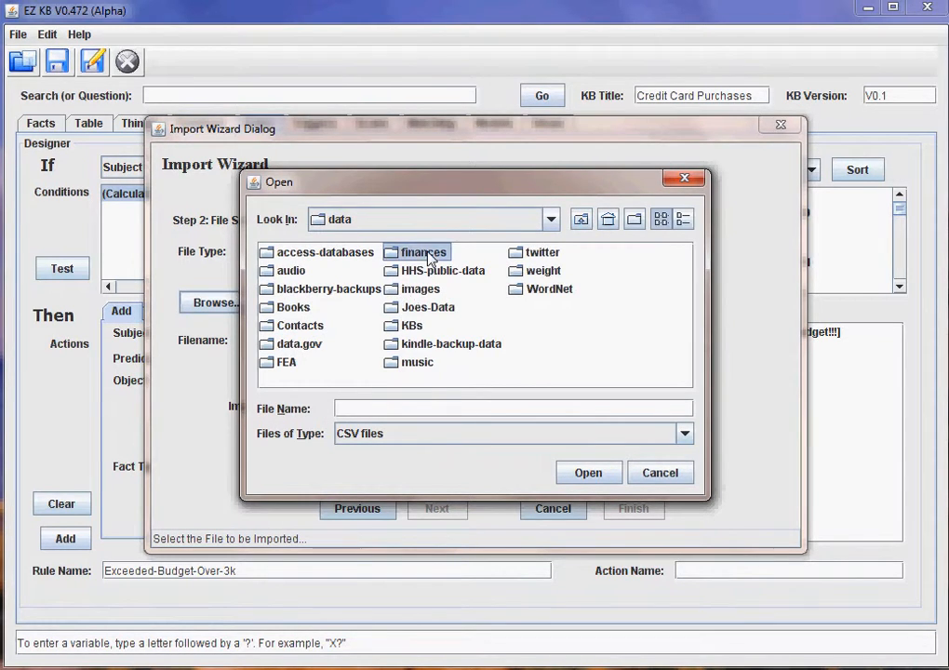
{"action": "double_click", "coordinate": [428, 255]}
{"action": "double_click", "coordinate": [337, 255]}
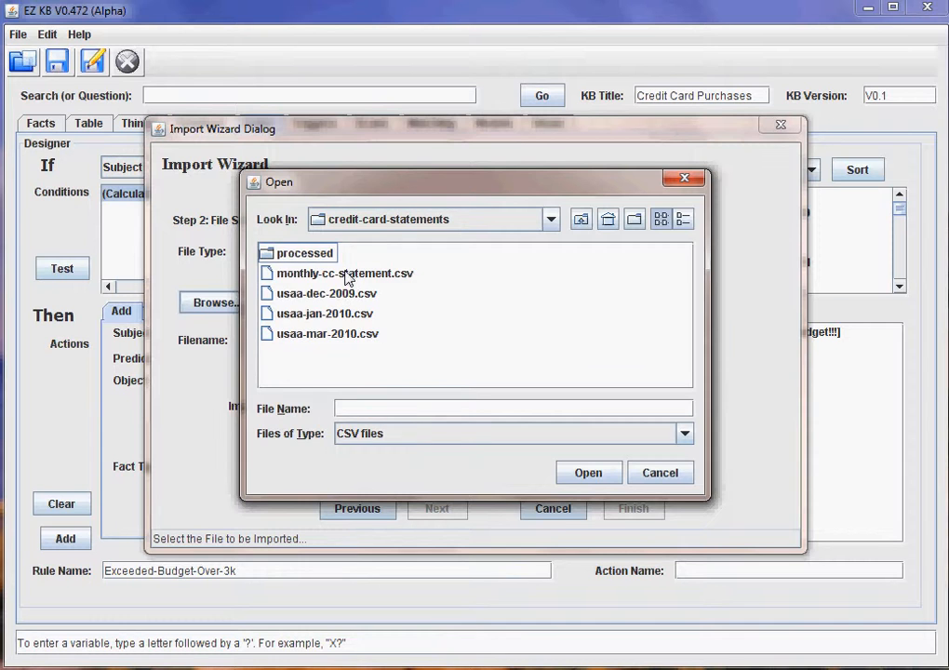
{"action": "double_click", "coordinate": [413, 273]}
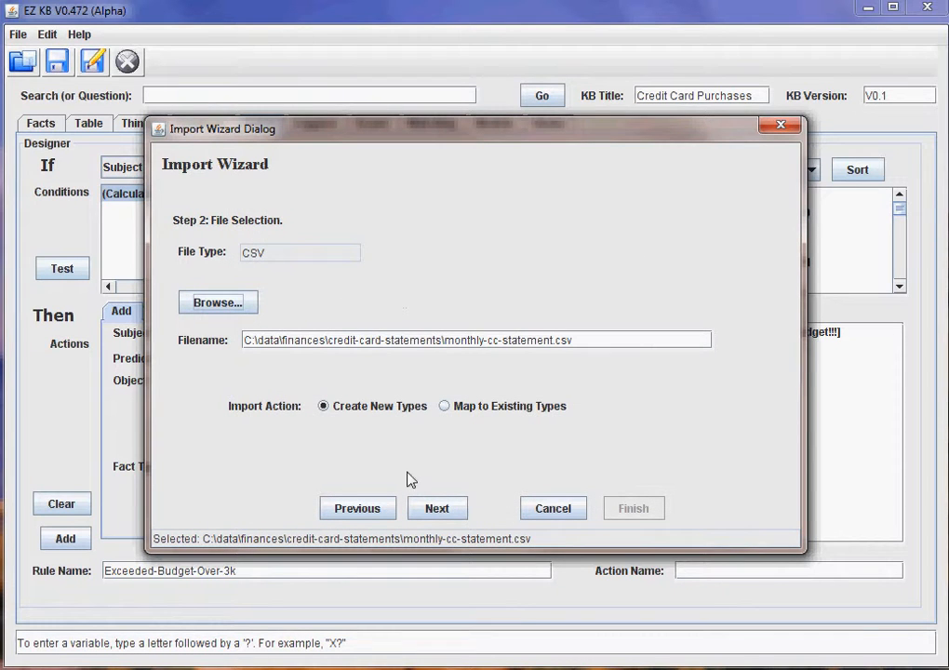
{"action": "left_click", "coordinate": [446, 406]}
{"action": "left_click", "coordinate": [437, 508]}
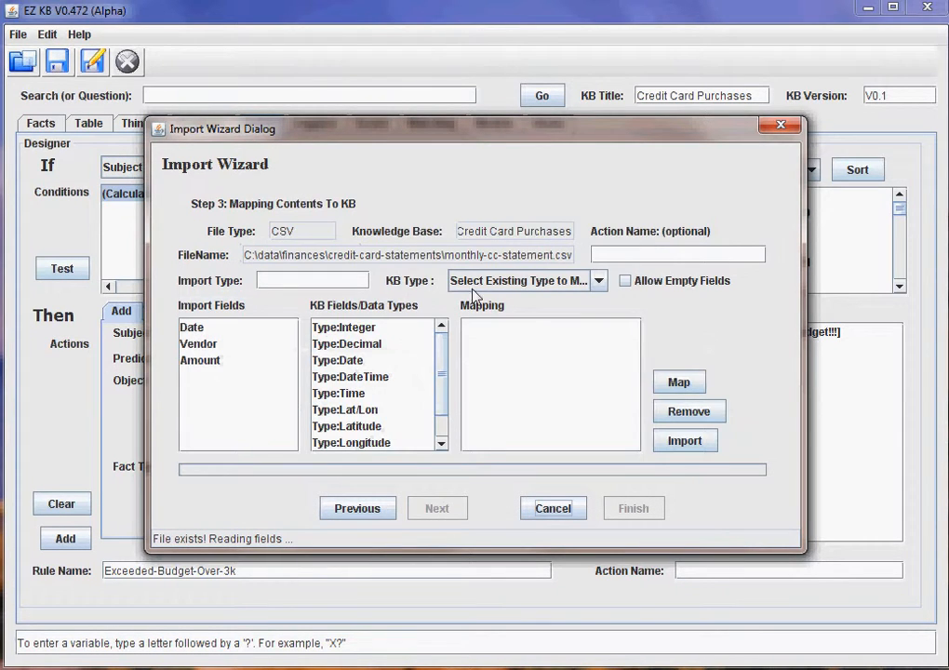
- Choose Purchase as the KB type, pair the Date import field with Purchase.Identifier, and cancel the import
{"action": "left_click", "coordinate": [521, 280]}
{"action": "left_click", "coordinate": [472, 318]}
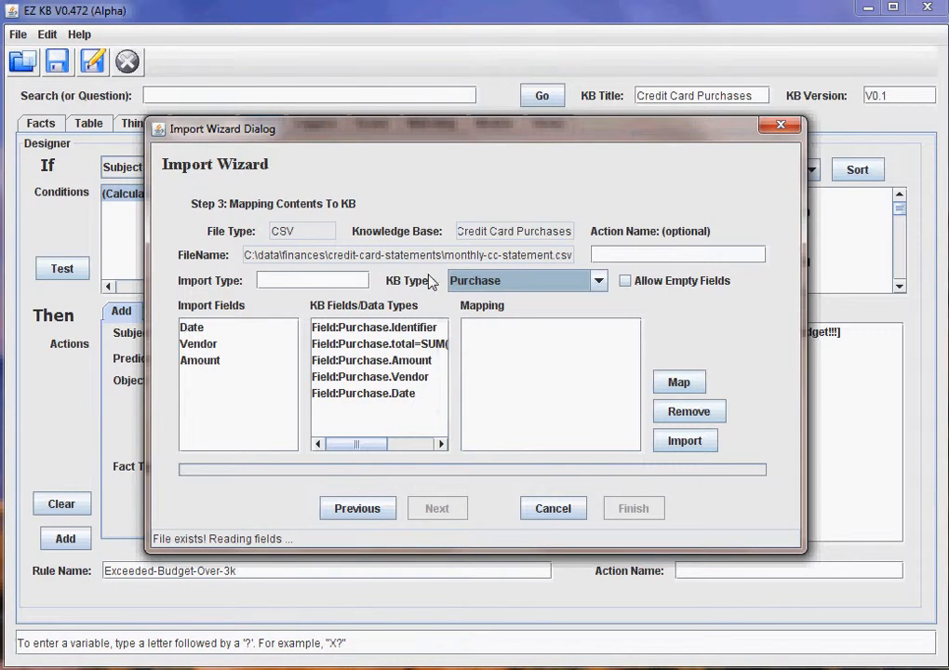
{"action": "left_click", "coordinate": [284, 327]}
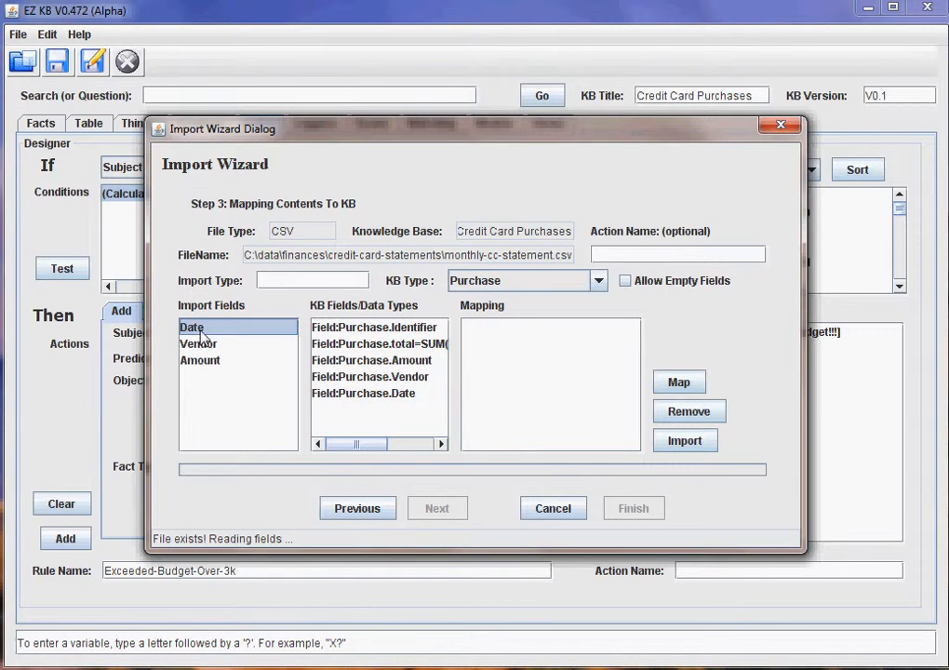
{"action": "left_click", "coordinate": [372, 327]}
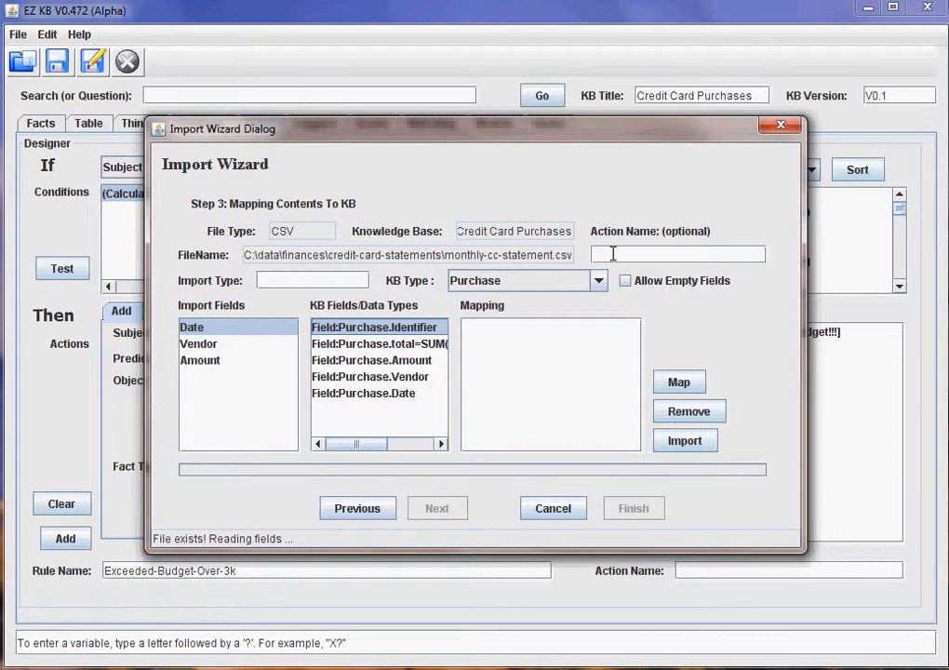
{"action": "left_click", "coordinate": [613, 254]}
{"action": "left_click", "coordinate": [552, 508]}
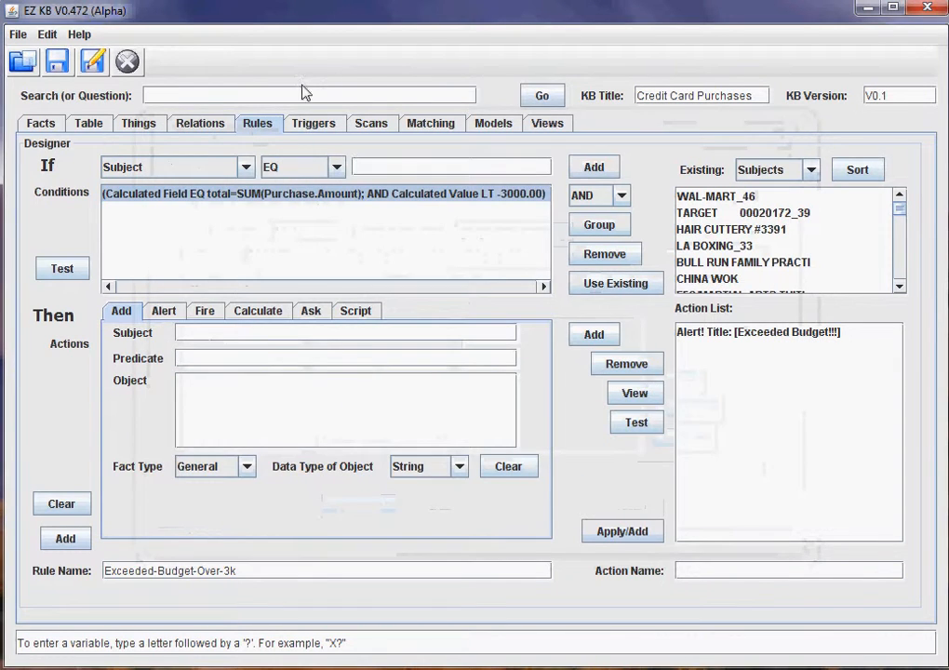
- Inspect the import-cc-purchases entry among the available trigger actions
{"action": "left_click", "coordinate": [321, 124]}
{"action": "left_click", "coordinate": [240, 170]}
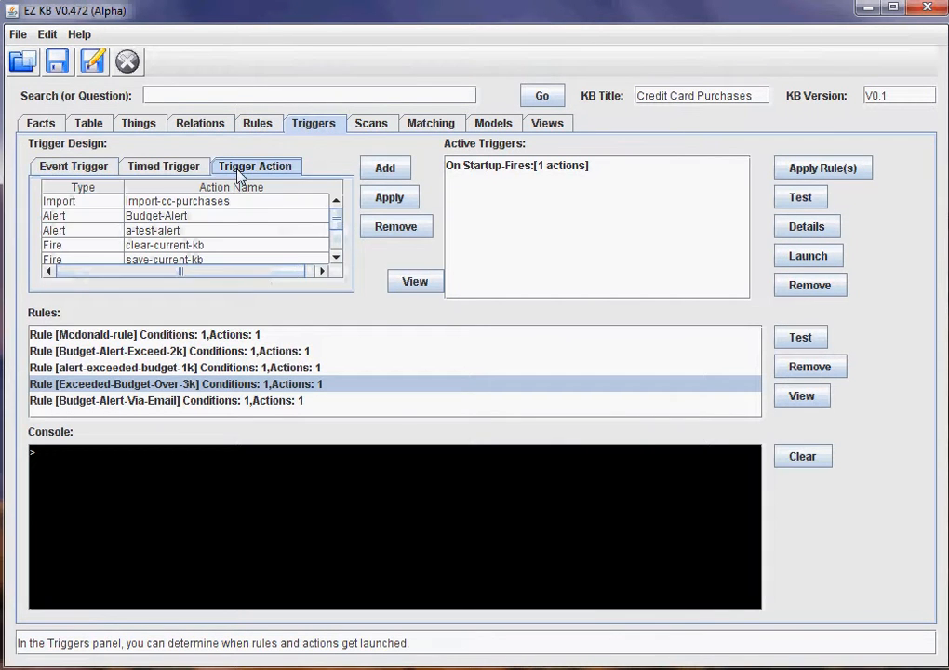
{"action": "left_click", "coordinate": [155, 204]}
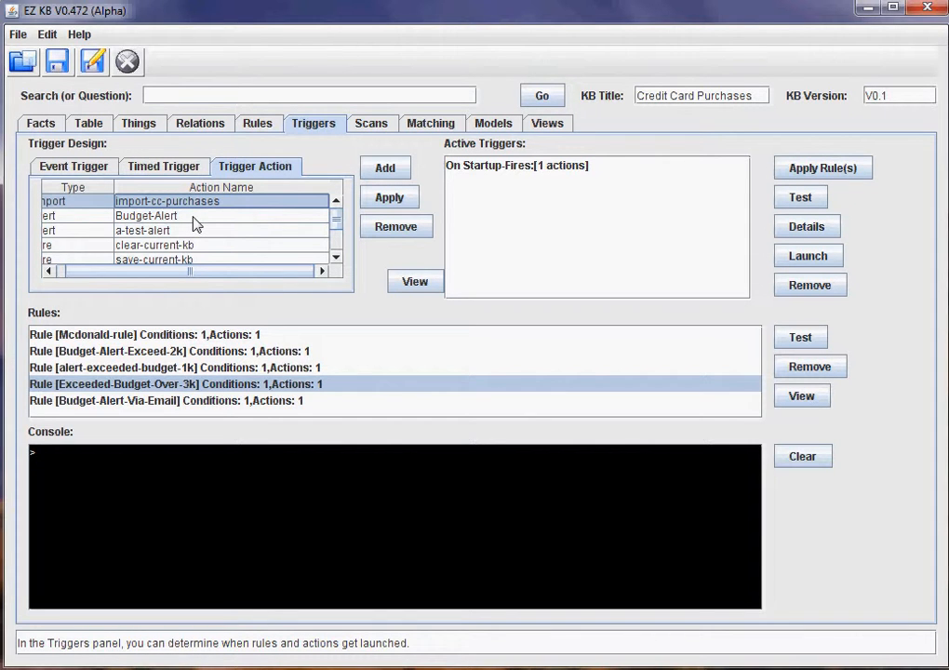
- Set the On File in Directory event trigger to watch monthly-cc-statement.csv in the credit-card-statements folder
{"action": "left_click", "coordinate": [97, 173]}
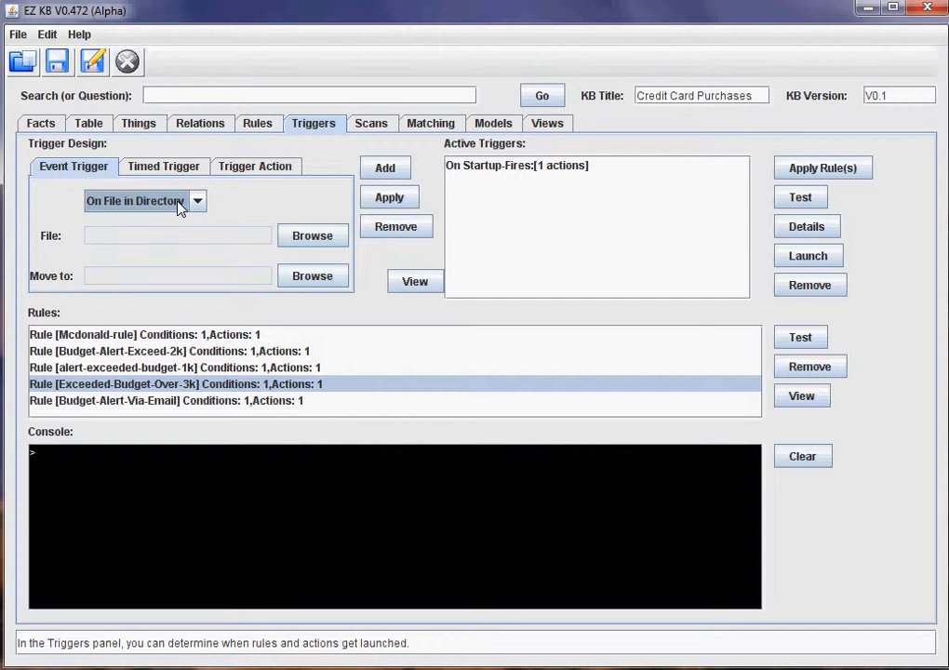
{"action": "left_click", "coordinate": [291, 241]}
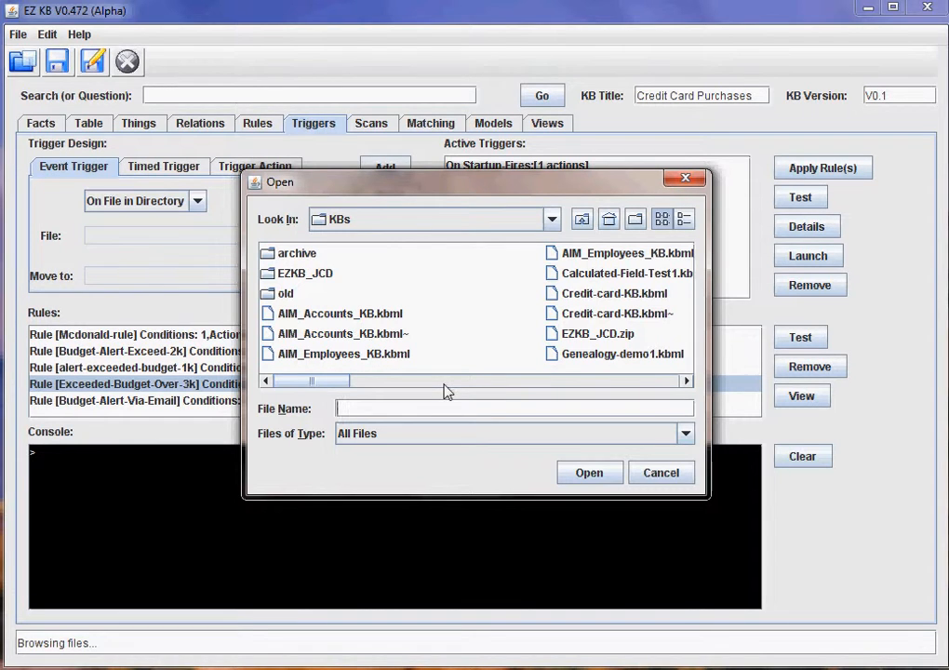
{"action": "left_click", "coordinate": [582, 219]}
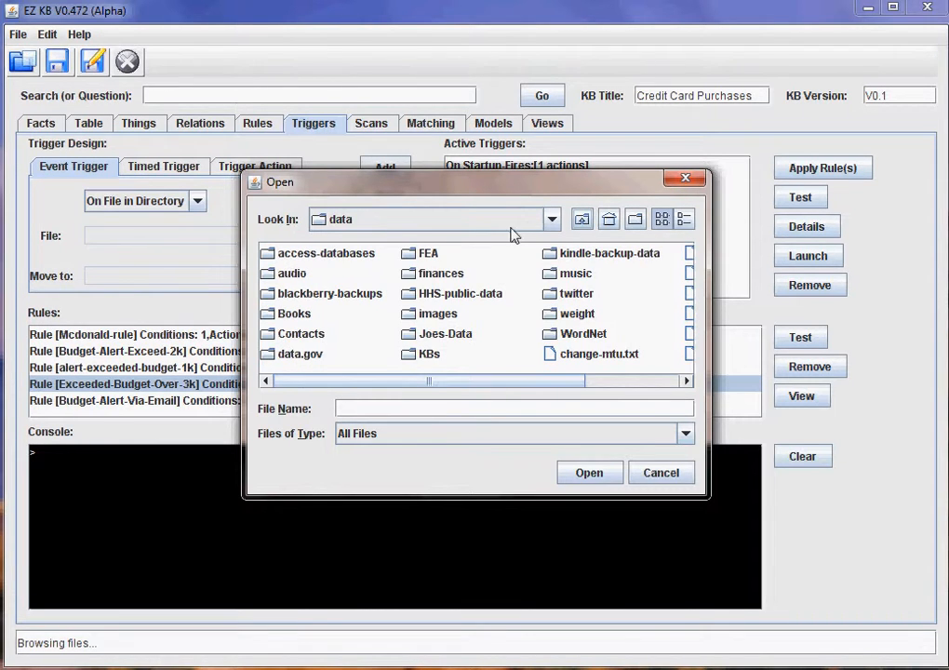
{"action": "double_click", "coordinate": [421, 282]}
{"action": "double_click", "coordinate": [340, 253]}
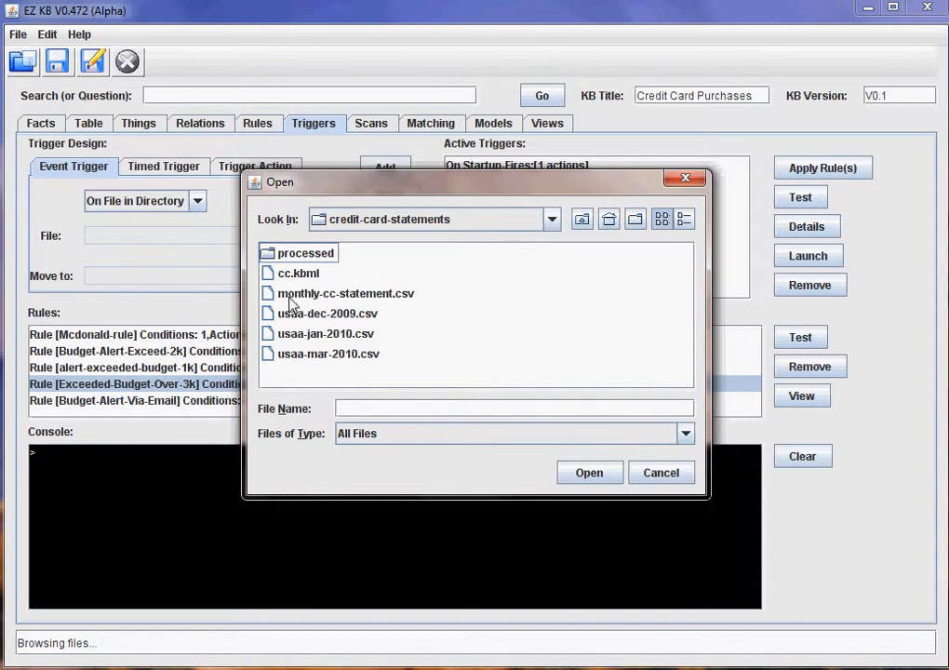
{"action": "double_click", "coordinate": [365, 294]}
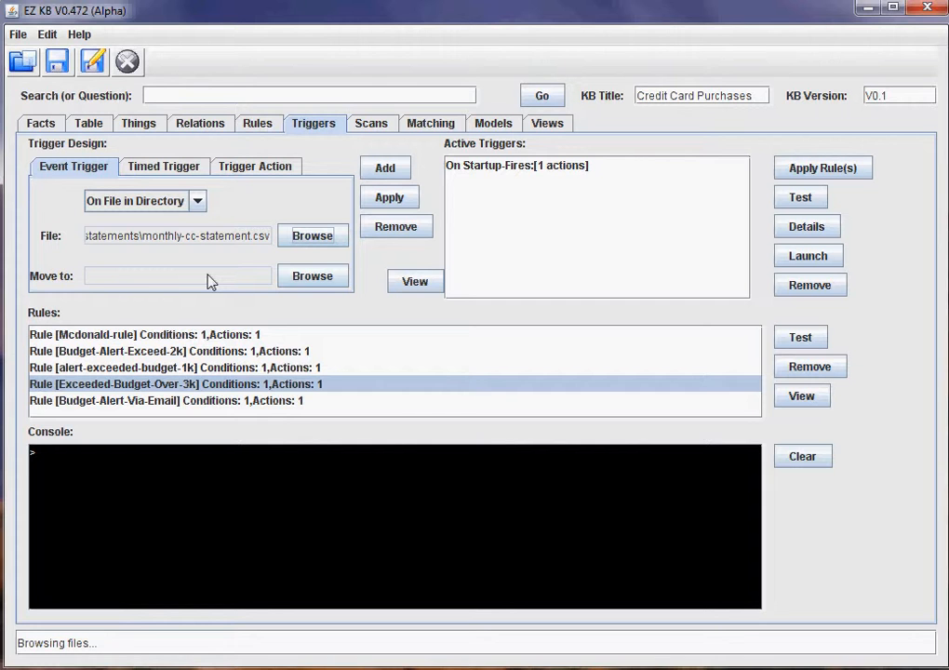
- Set the trigger's move-to directory to the processed folder inside credit-card-statements and add the trigger to the active triggers
{"action": "left_click", "coordinate": [288, 281]}
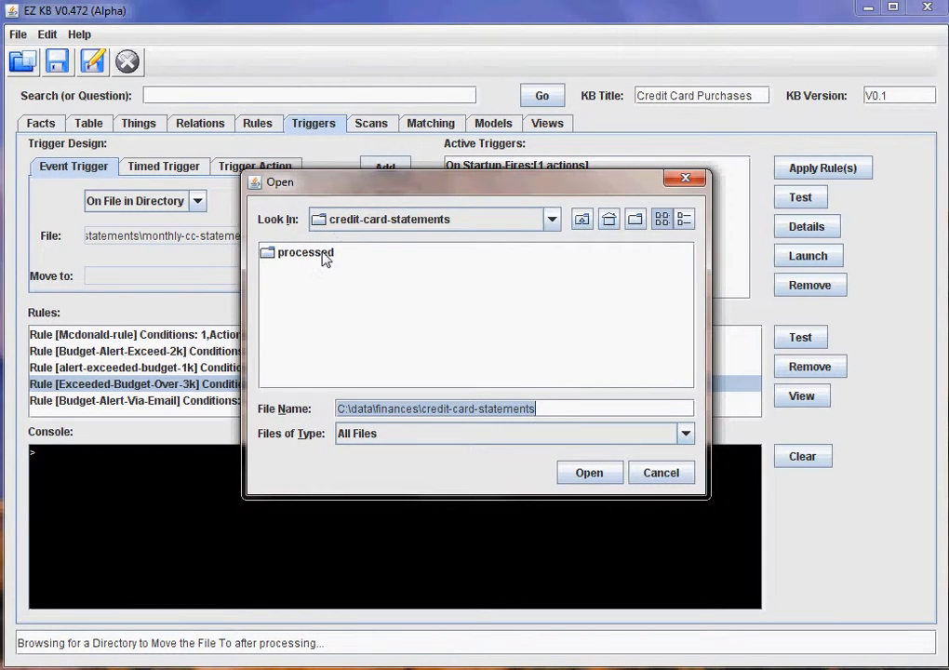
{"action": "double_click", "coordinate": [324, 255]}
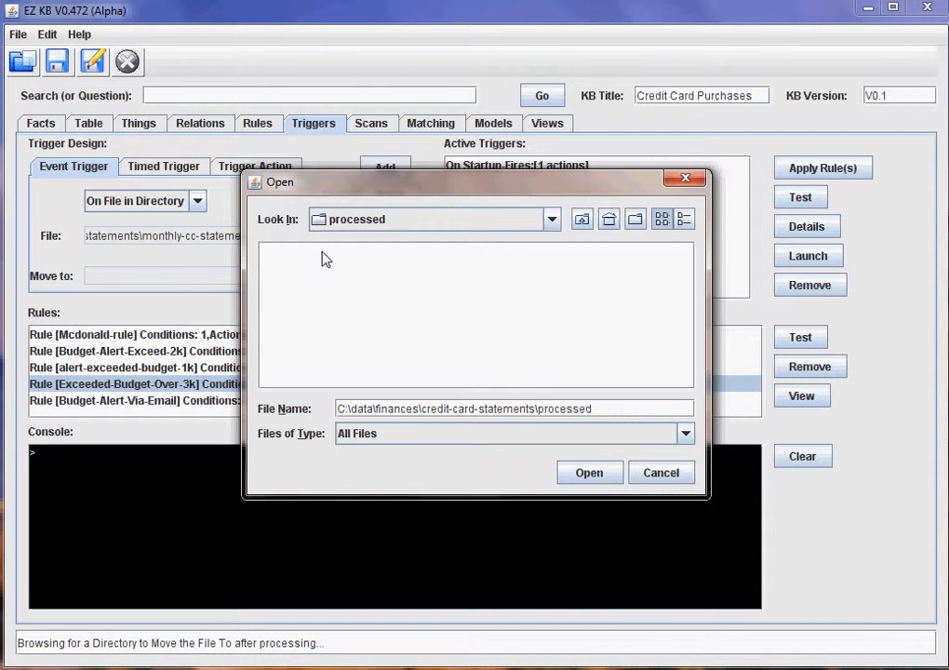
{"action": "left_click", "coordinate": [589, 473]}
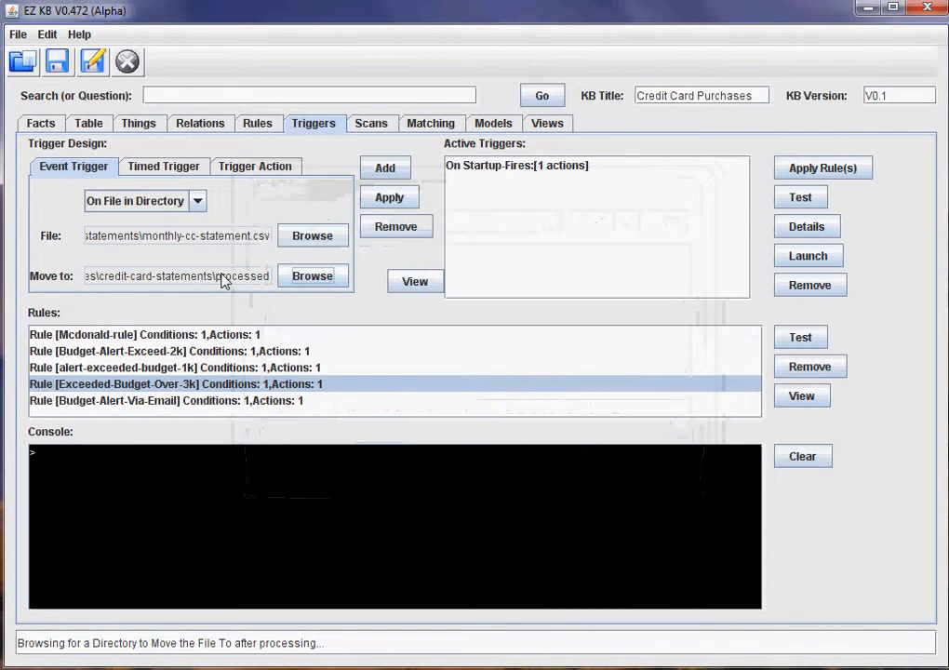
{"action": "left_click", "coordinate": [371, 169]}
- Look through the actions available for the new On File in Directory trigger and return to the rule designer
{"action": "left_click", "coordinate": [474, 184]}
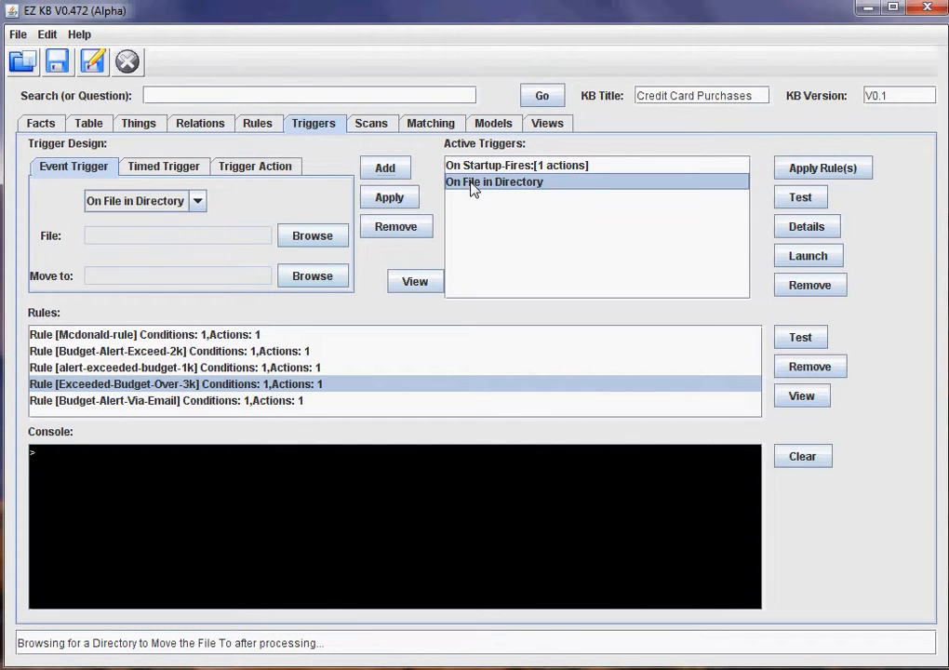
{"action": "left_click", "coordinate": [273, 173]}
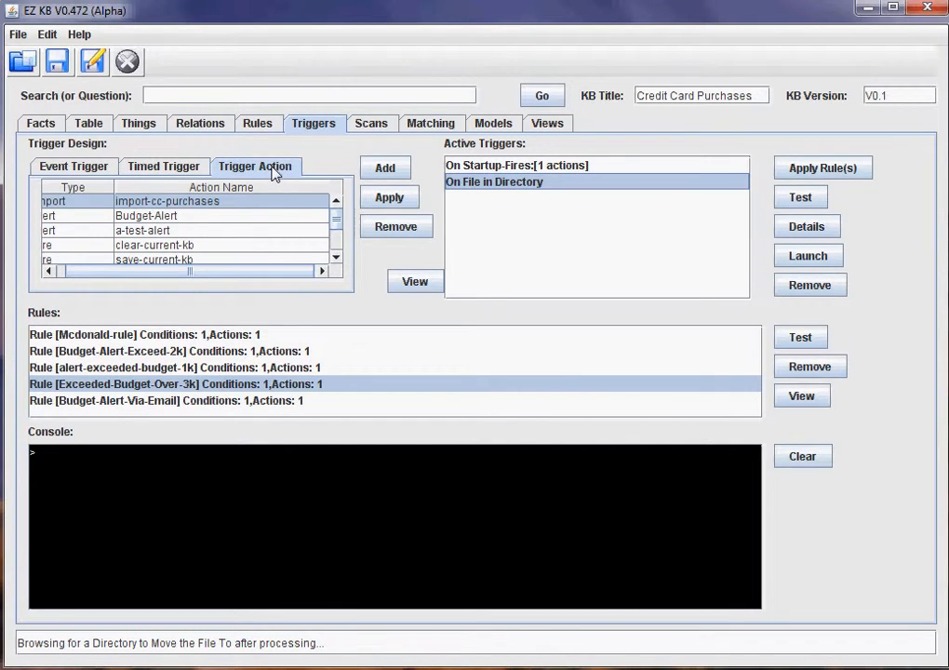
{"action": "scroll", "coordinate": [330, 226], "scroll_direction": "down", "scroll_amount": 3}
{"action": "left_click_drag", "start_coordinate": [276, 267], "coordinate": [239, 274]}
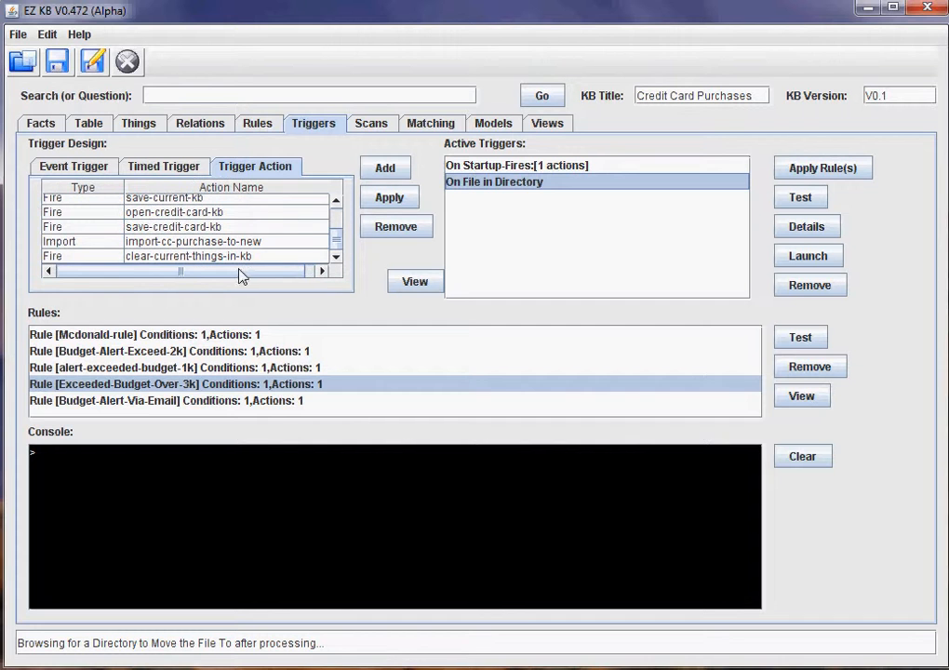
{"action": "left_click", "coordinate": [266, 127]}
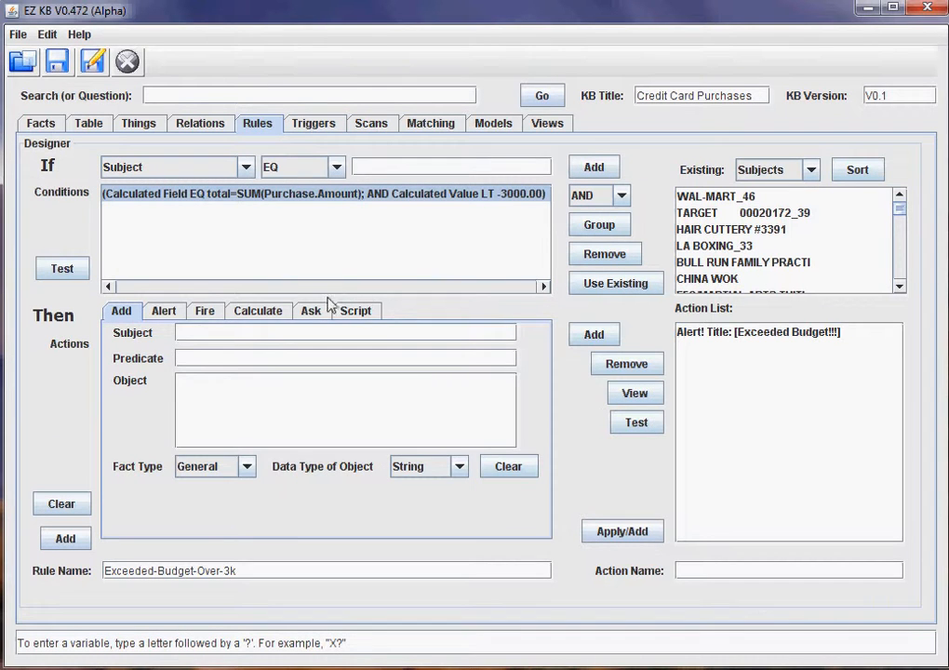
- Remove the Exceeded Budget alert from the rule designer's action list and bring up the Fire action options
{"action": "left_click", "coordinate": [162, 311]}
{"action": "left_click", "coordinate": [206, 313]}
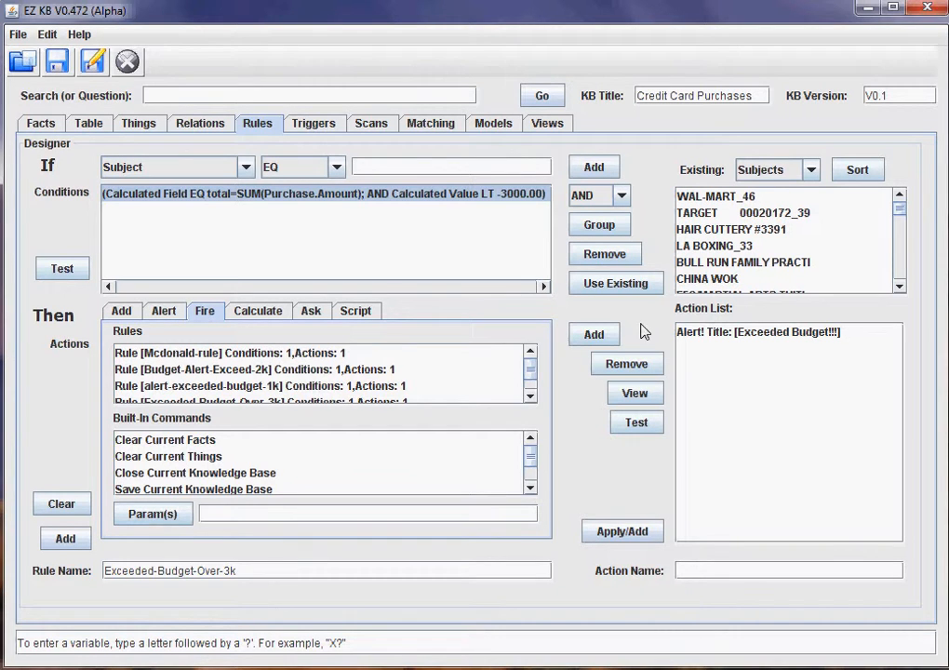
{"action": "left_click", "coordinate": [719, 335]}
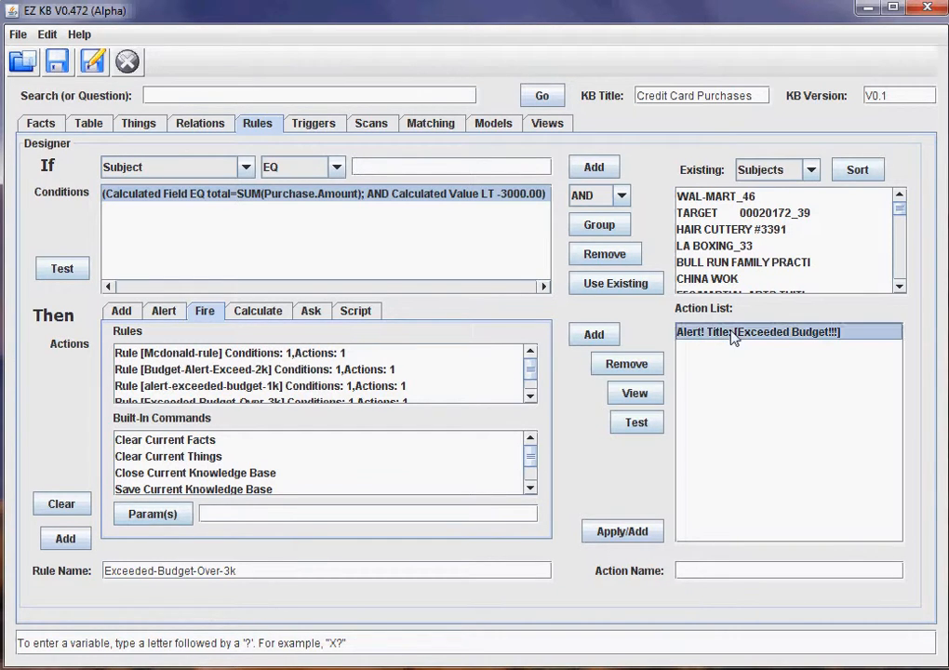
{"action": "left_click", "coordinate": [626, 363]}
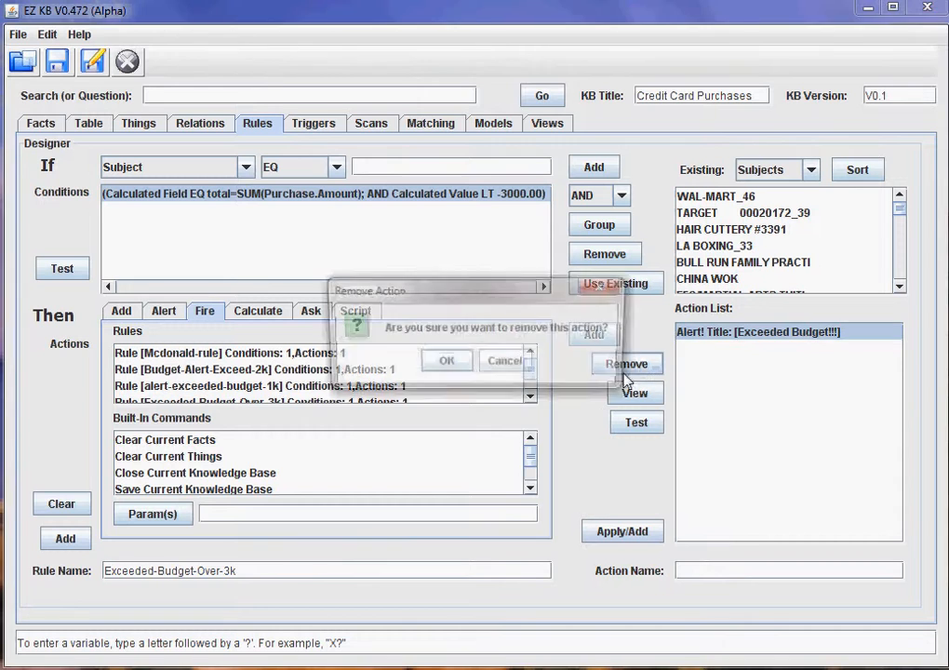
{"action": "left_click", "coordinate": [444, 362]}
- Add the built-in Clear Current Facts command to the action list as a fire action
{"action": "left_click", "coordinate": [181, 442]}
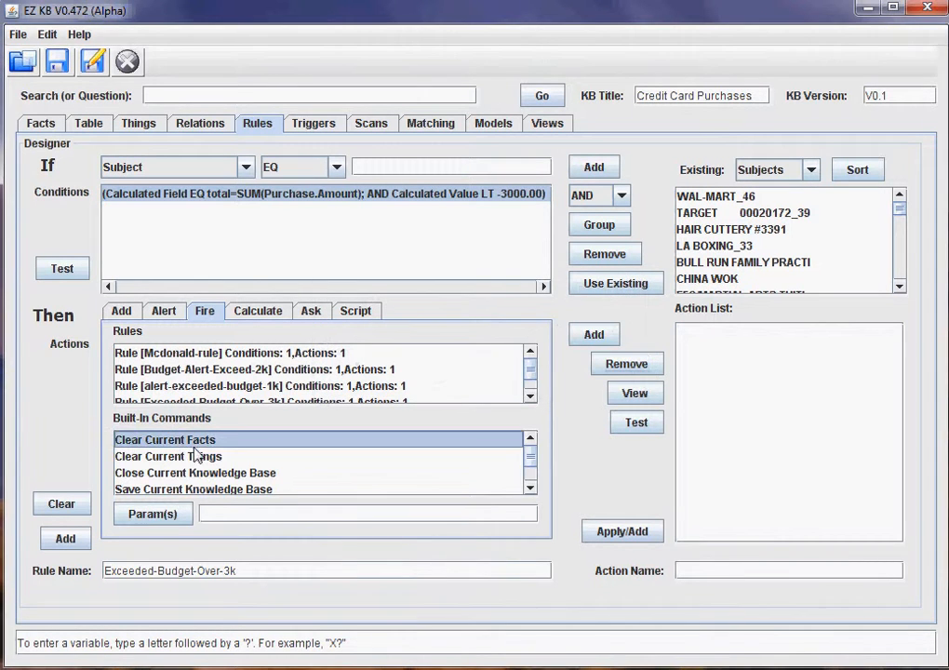
{"action": "scroll", "coordinate": [204, 458], "scroll_direction": "down", "scroll_amount": 1}
{"action": "scroll", "coordinate": [208, 454], "scroll_direction": "up", "scroll_amount": 1}
{"action": "left_click", "coordinate": [600, 337]}
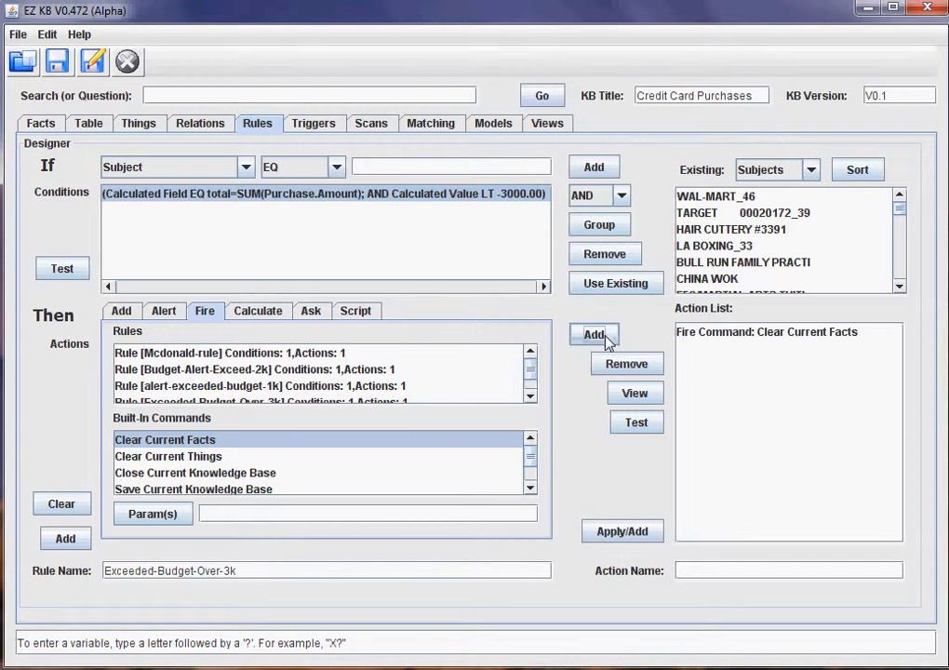
- Name the Clear Current Facts action clear-facts-in-current-kb and apply the name
{"action": "left_click", "coordinate": [716, 333]}
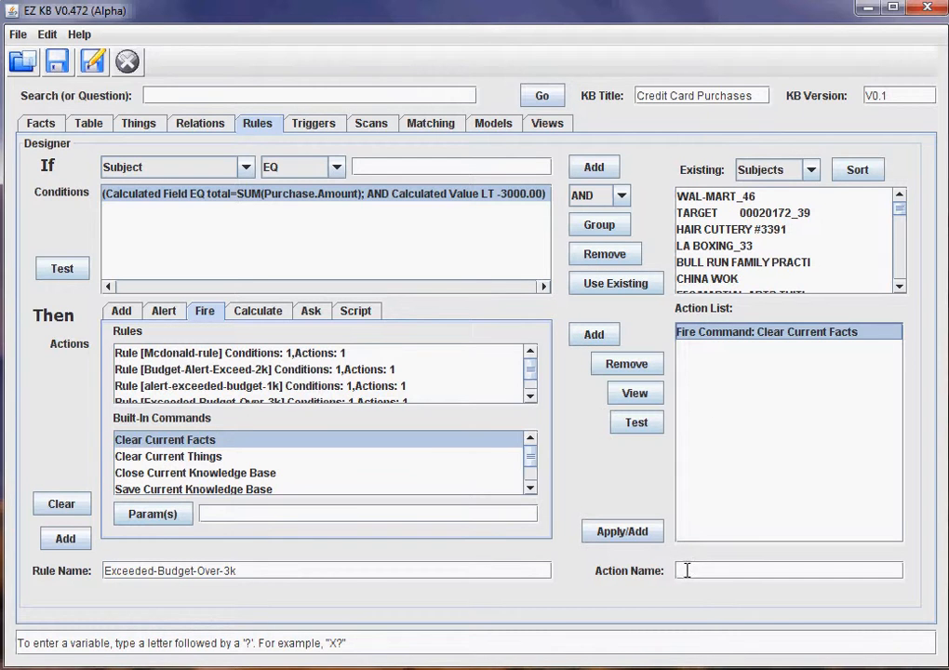
{"action": "type", "text": "c"}
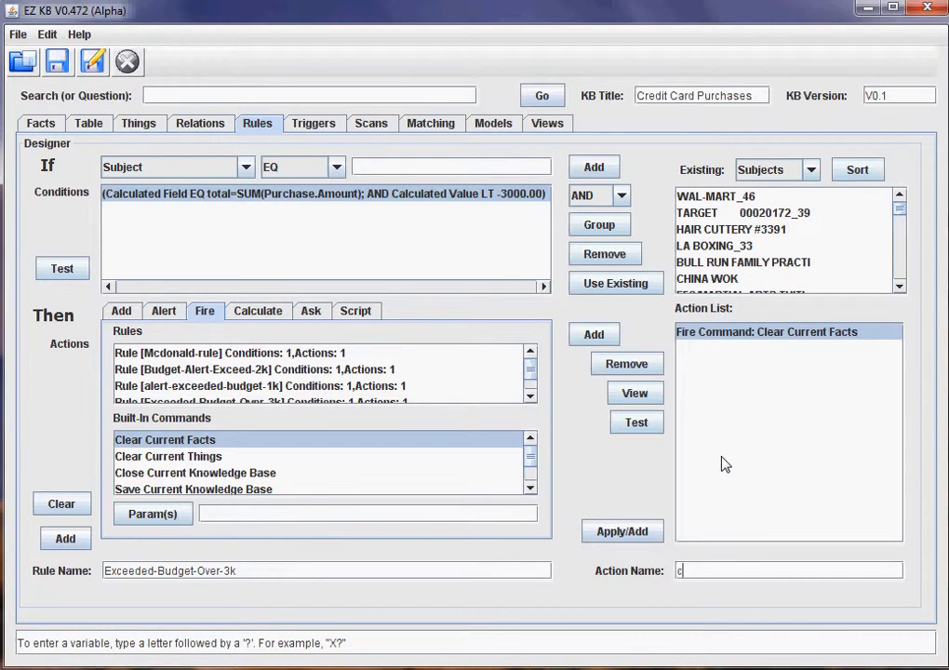
{"action": "type", "text": "lear-facts-in-current-kb"}
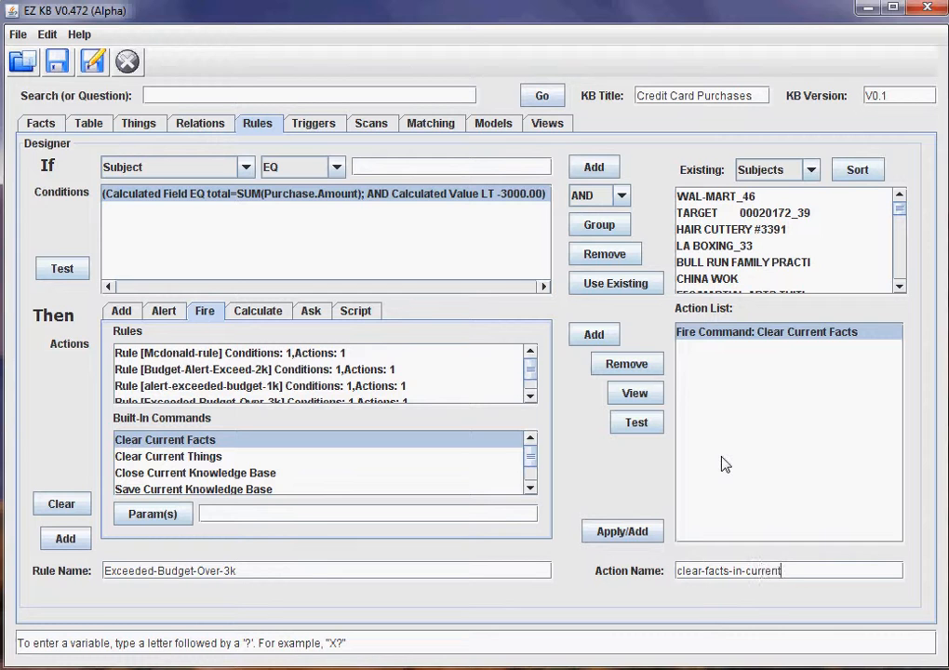
{"action": "left_click", "coordinate": [622, 529]}
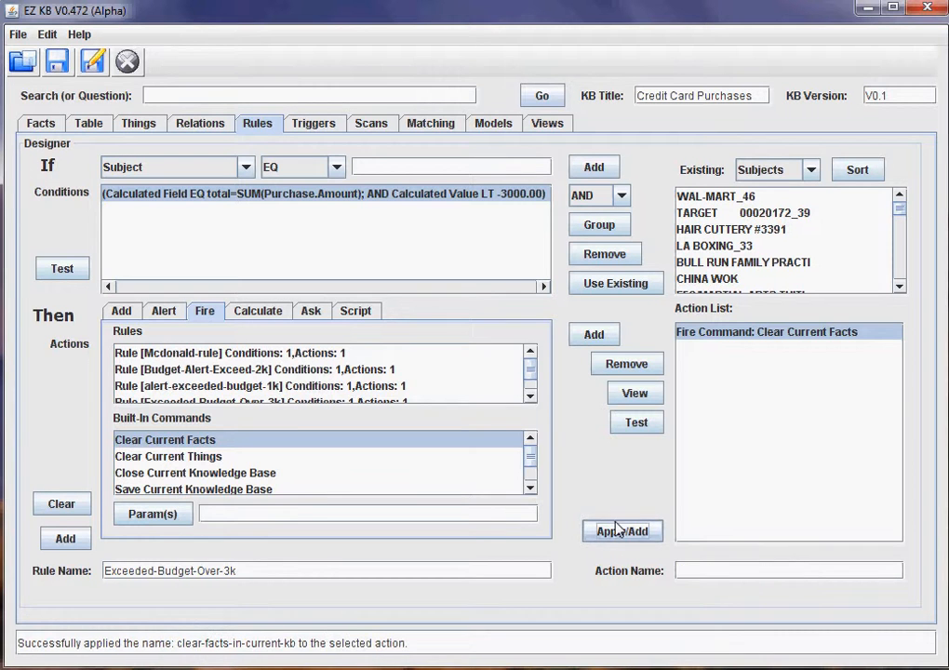
- Apply the import-cc-purchases action to the On File in Directory trigger
{"action": "left_click", "coordinate": [292, 128]}
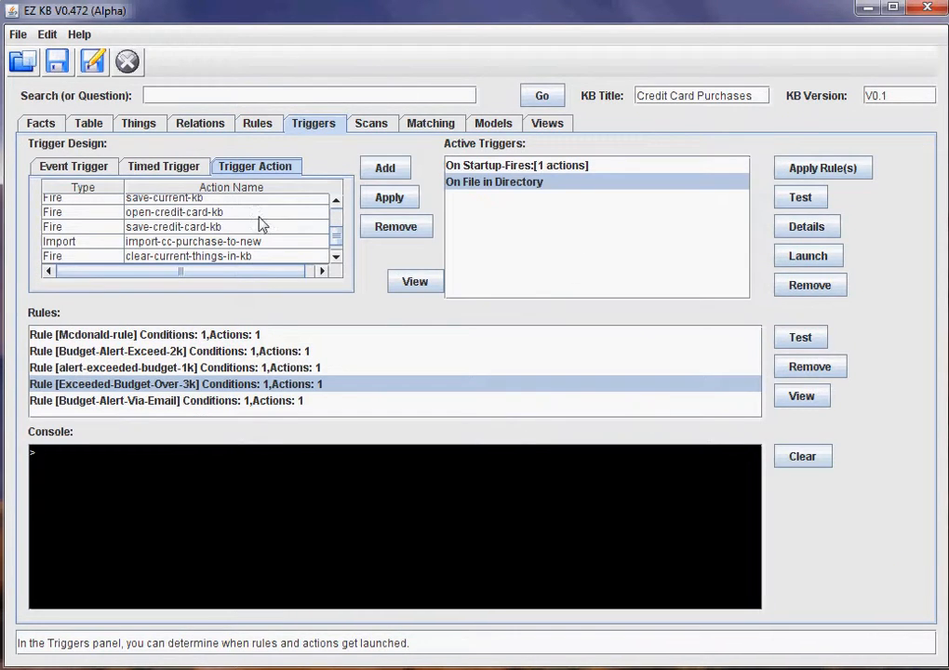
{"action": "scroll", "coordinate": [265, 246], "scroll_direction": "down", "scroll_amount": 1}
{"action": "left_click", "coordinate": [229, 258]}
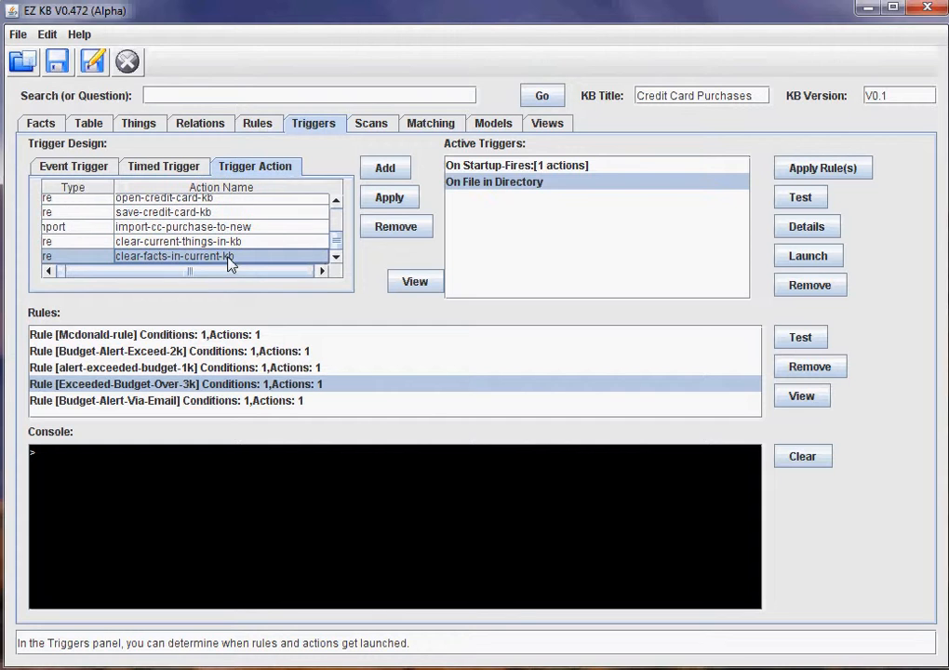
{"action": "left_click_drag", "start_coordinate": [218, 274], "coordinate": [166, 271]}
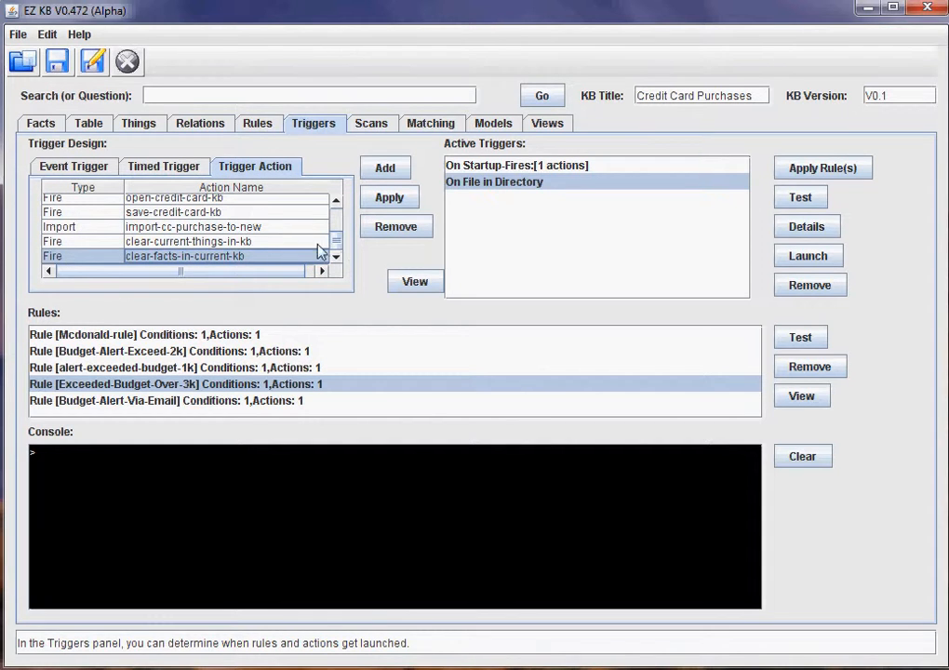
{"action": "left_click_drag", "start_coordinate": [336, 243], "coordinate": [337, 214]}
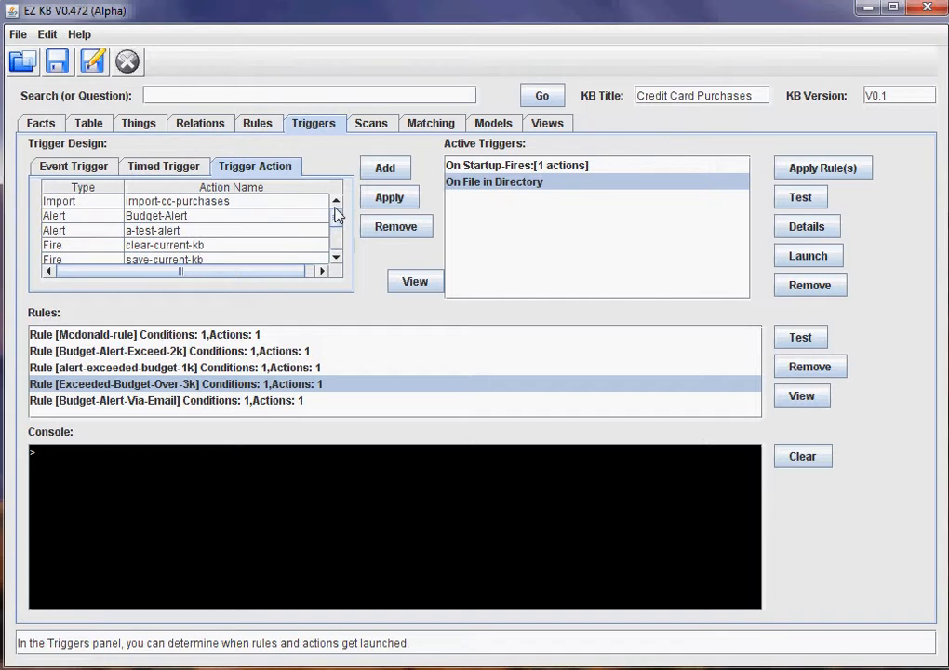
{"action": "left_click", "coordinate": [223, 209]}
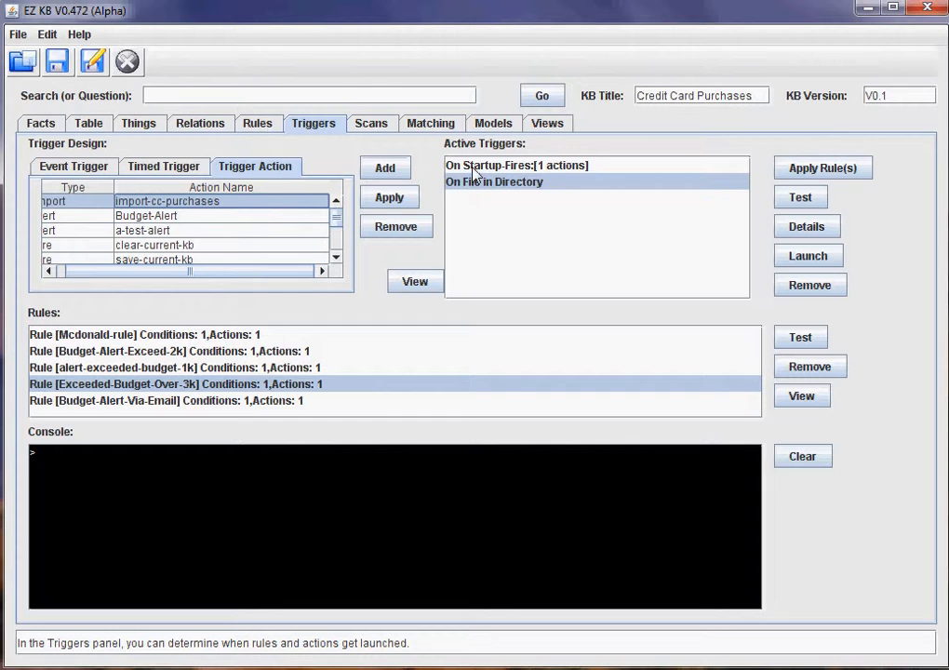
{"action": "left_click", "coordinate": [529, 182]}
{"action": "left_click", "coordinate": [257, 199]}
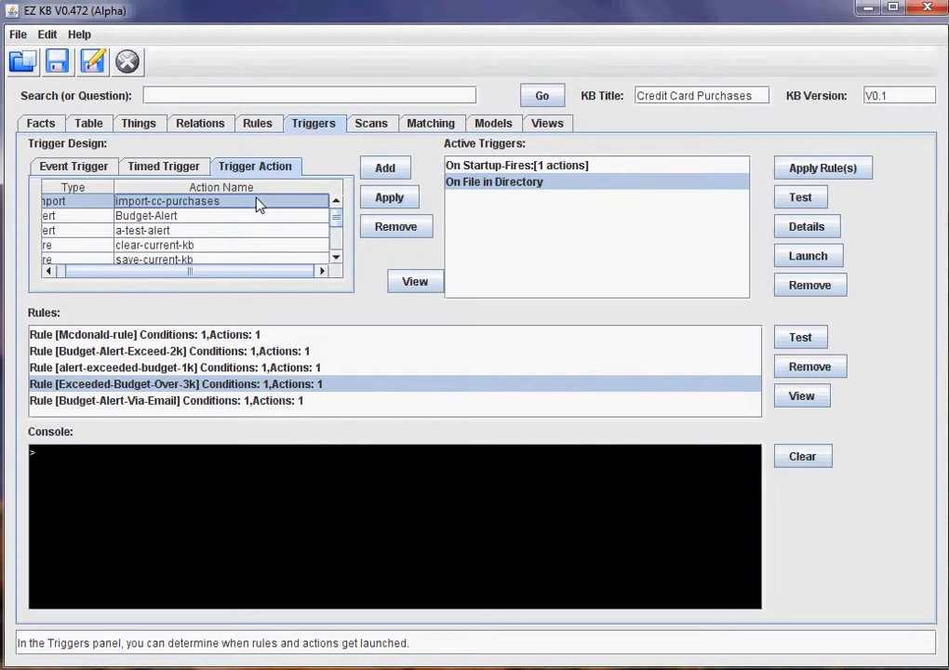
{"action": "left_click", "coordinate": [390, 200]}
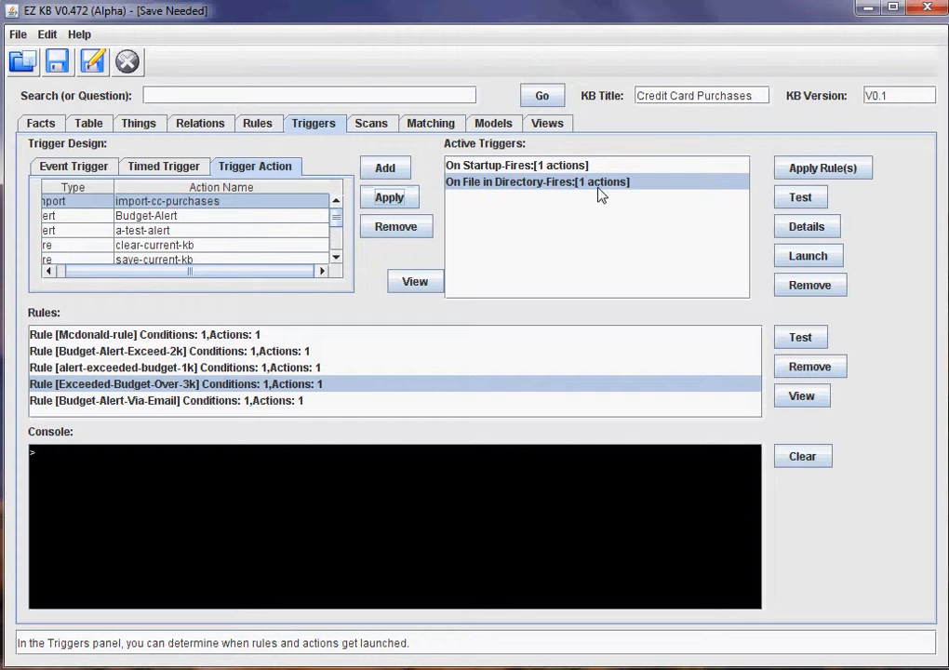
- Apply the clear-current-things-in-kb action to the On File in Directory trigger as well
{"action": "left_click", "coordinate": [336, 257]}
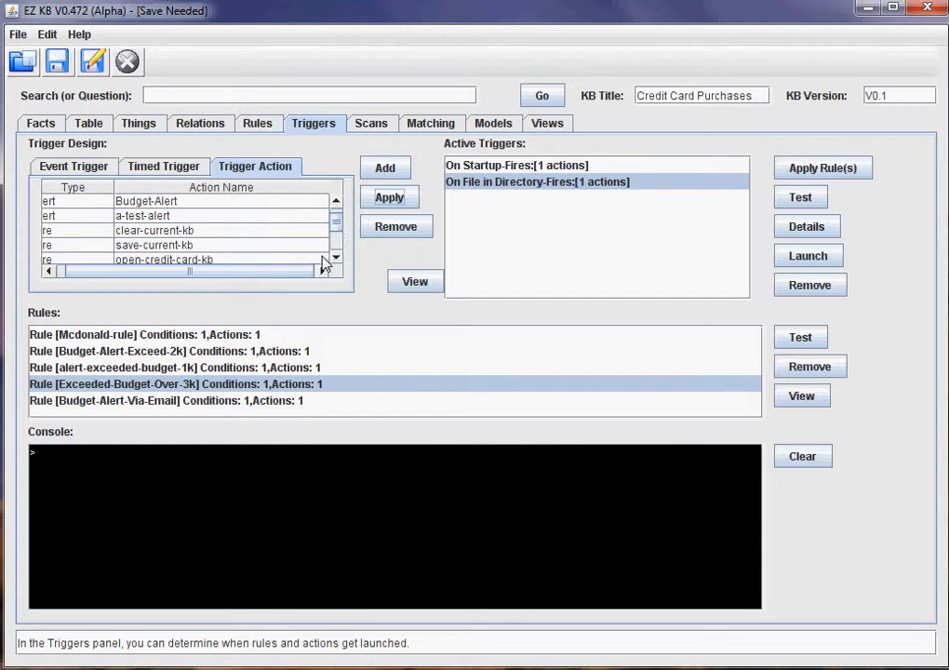
{"action": "left_click", "coordinate": [336, 258]}
{"action": "left_click", "coordinate": [335, 258]}
{"action": "left_click", "coordinate": [335, 258]}
{"action": "left_click", "coordinate": [336, 259]}
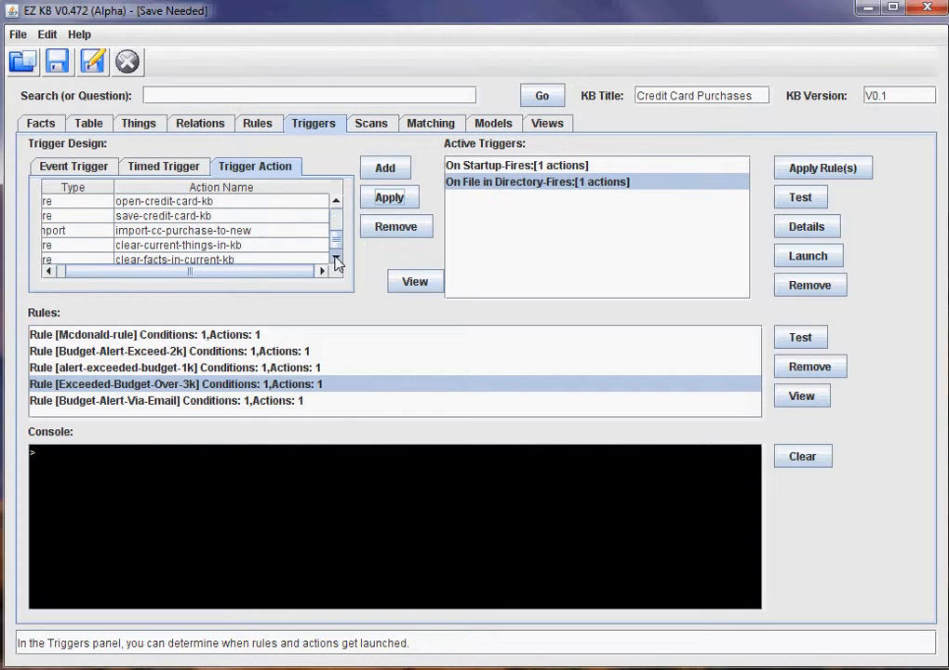
{"action": "left_click", "coordinate": [208, 247]}
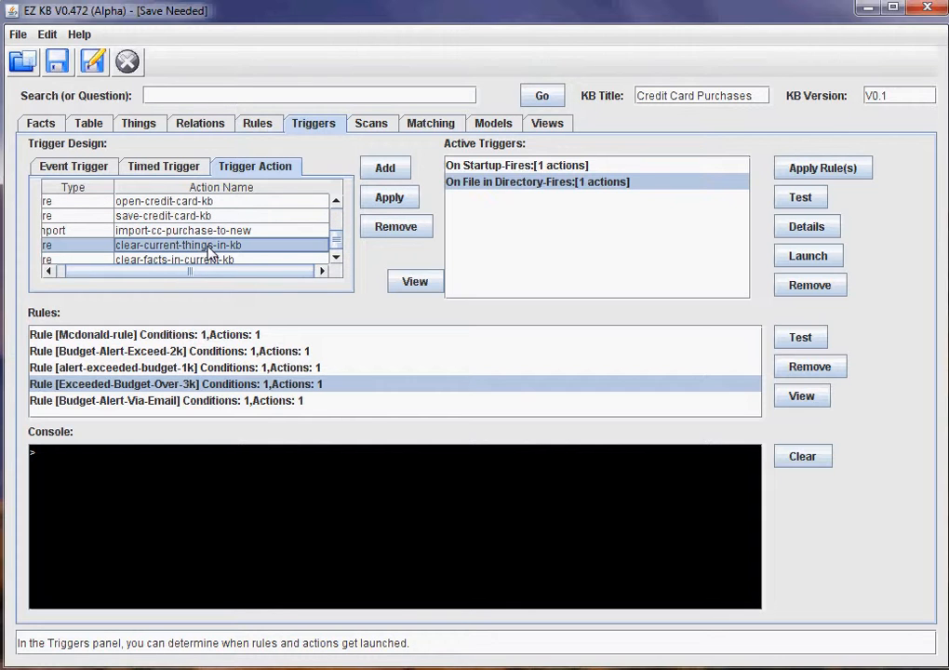
{"action": "left_click", "coordinate": [397, 201]}
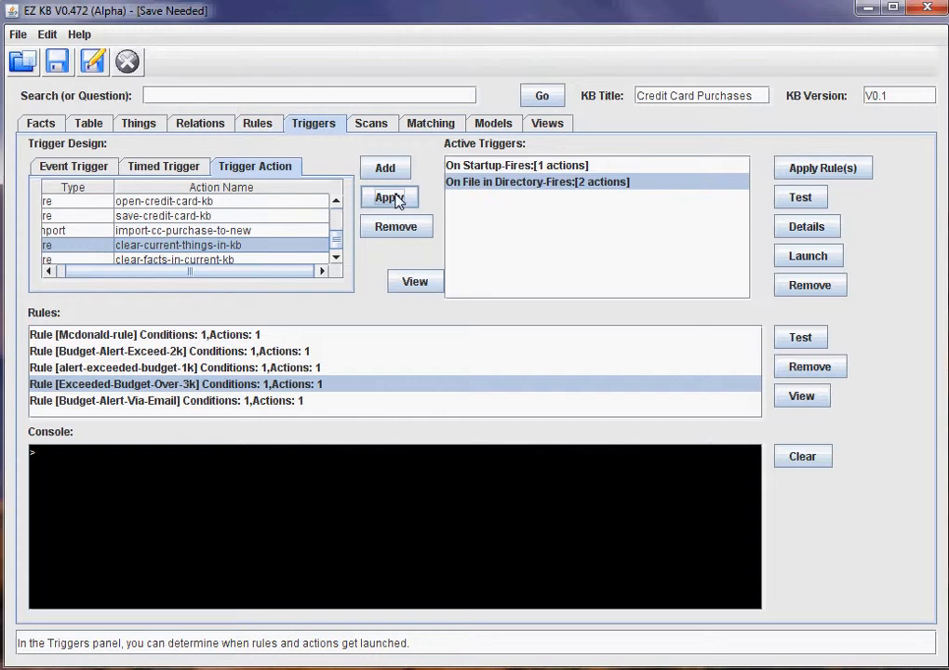
- Review the timed trigger options and the rule designer's built-in fire commands, then return to the trigger actions
{"action": "left_click", "coordinate": [164, 166]}
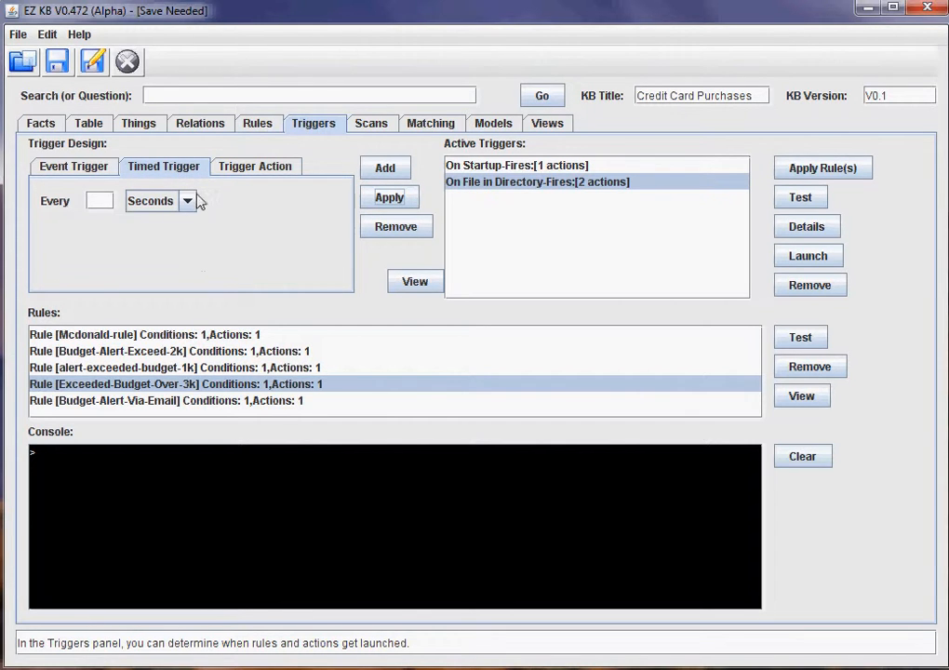
{"action": "left_click", "coordinate": [252, 124]}
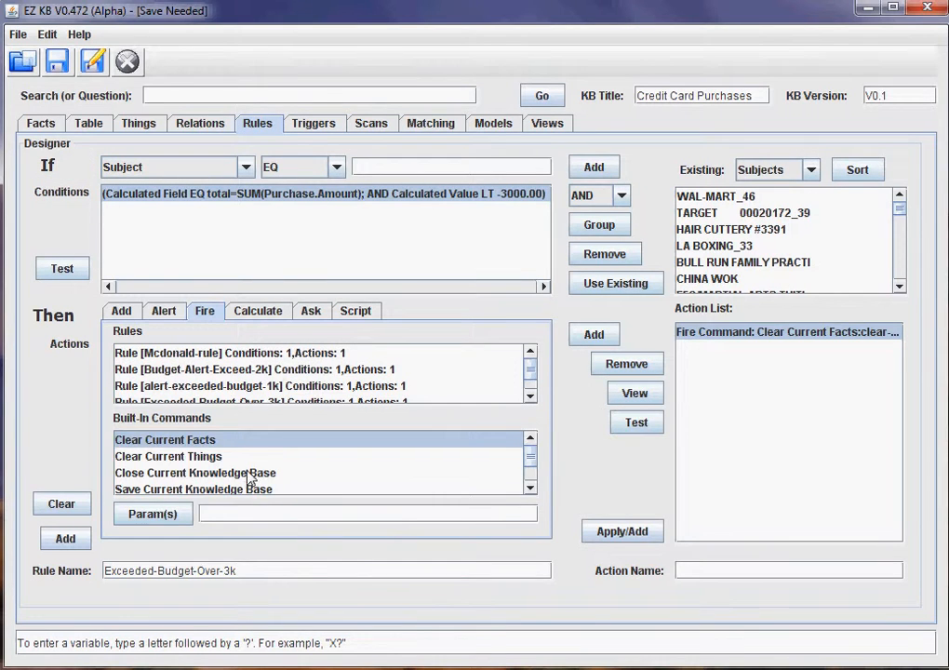
{"action": "scroll", "coordinate": [190, 453], "scroll_direction": "down", "scroll_amount": 1}
{"action": "scroll", "coordinate": [196, 453], "scroll_direction": "up", "scroll_amount": 1}
{"action": "left_click", "coordinate": [205, 457]}
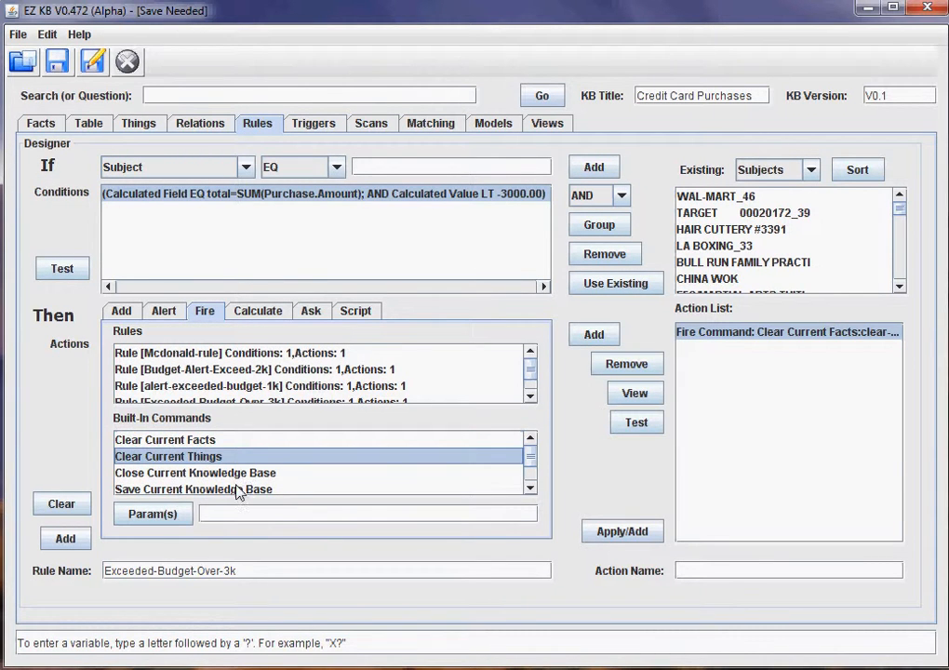
{"action": "scroll", "coordinate": [237, 490], "scroll_direction": "down", "scroll_amount": 1}
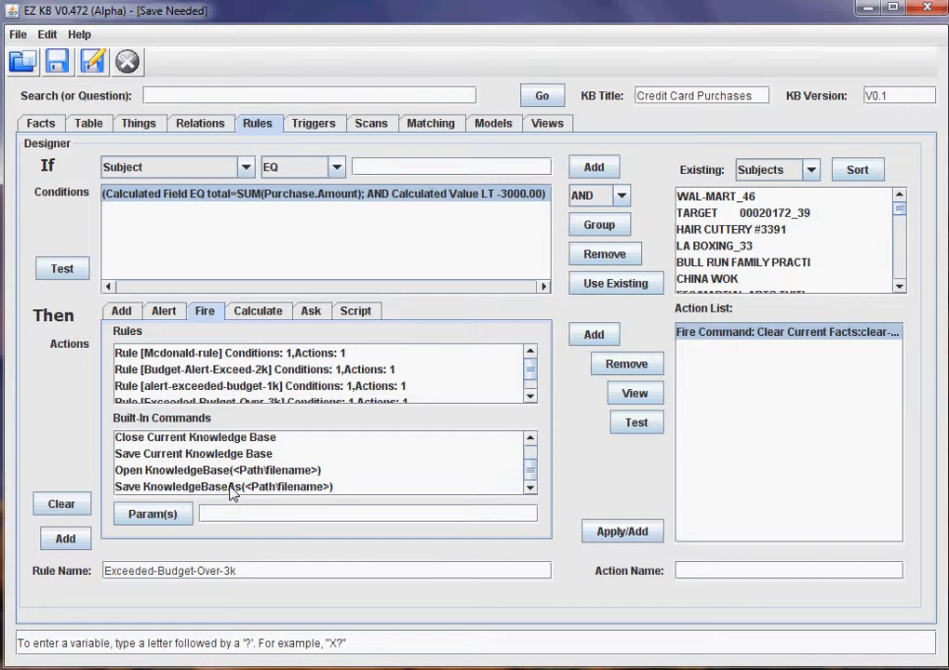
{"action": "left_click", "coordinate": [316, 124]}
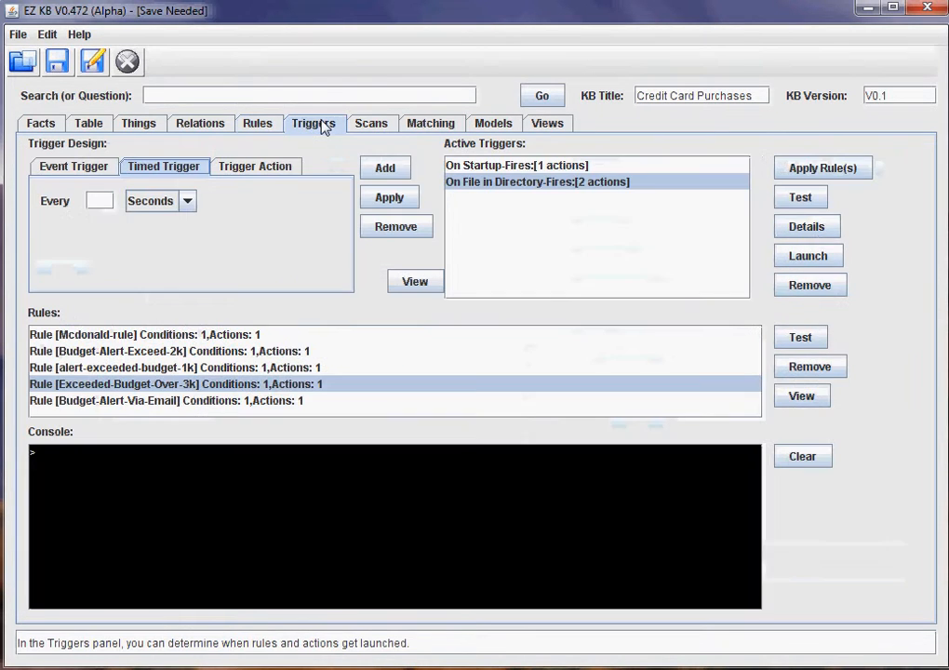
{"action": "left_click", "coordinate": [261, 169]}
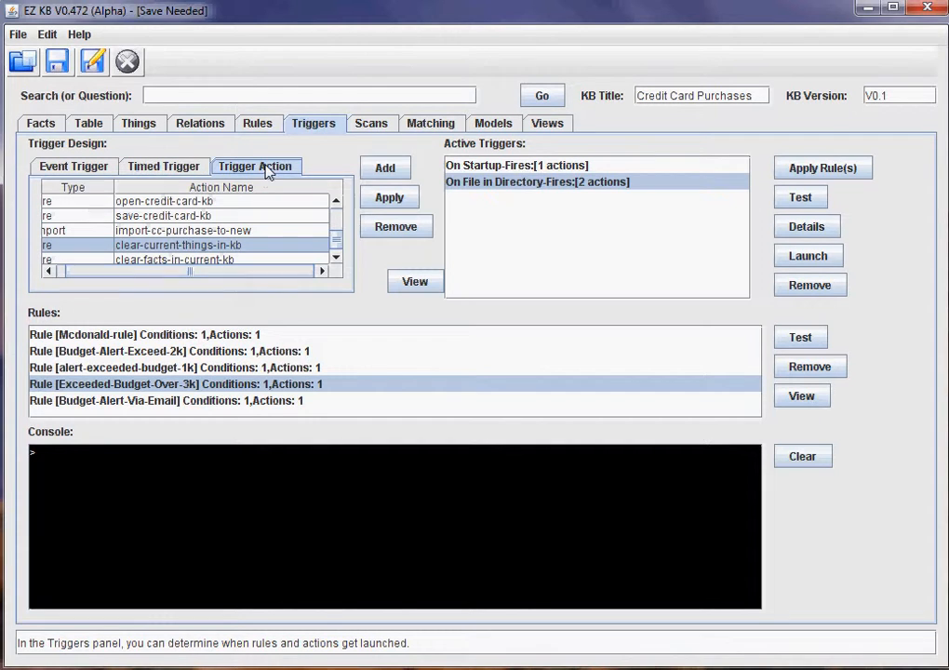
- Apply the Exceeded-Budget-Over-3k rule to the On File in Directory trigger
{"action": "left_click", "coordinate": [508, 187]}
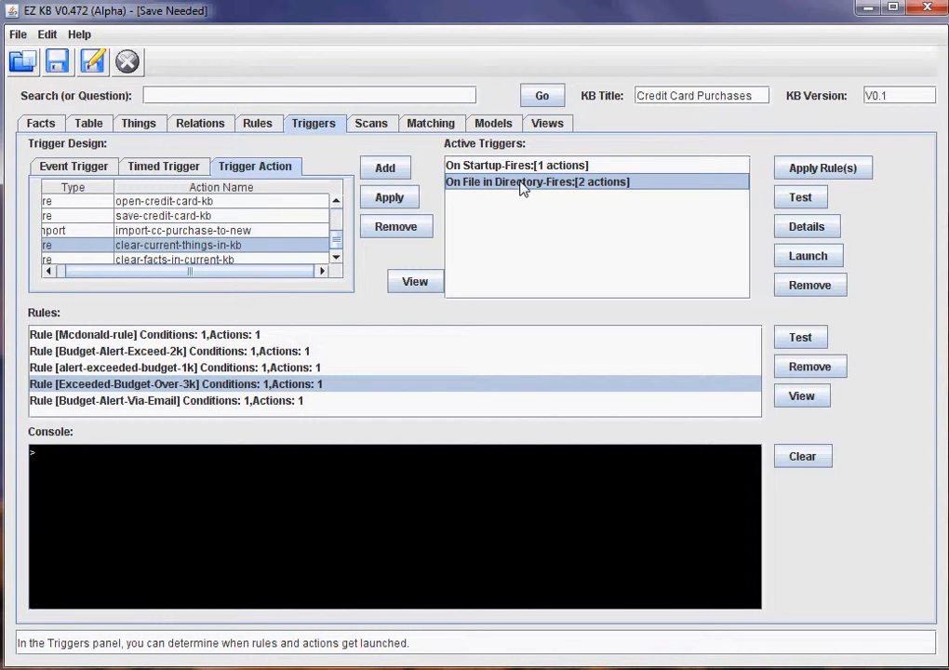
{"action": "left_click", "coordinate": [232, 402]}
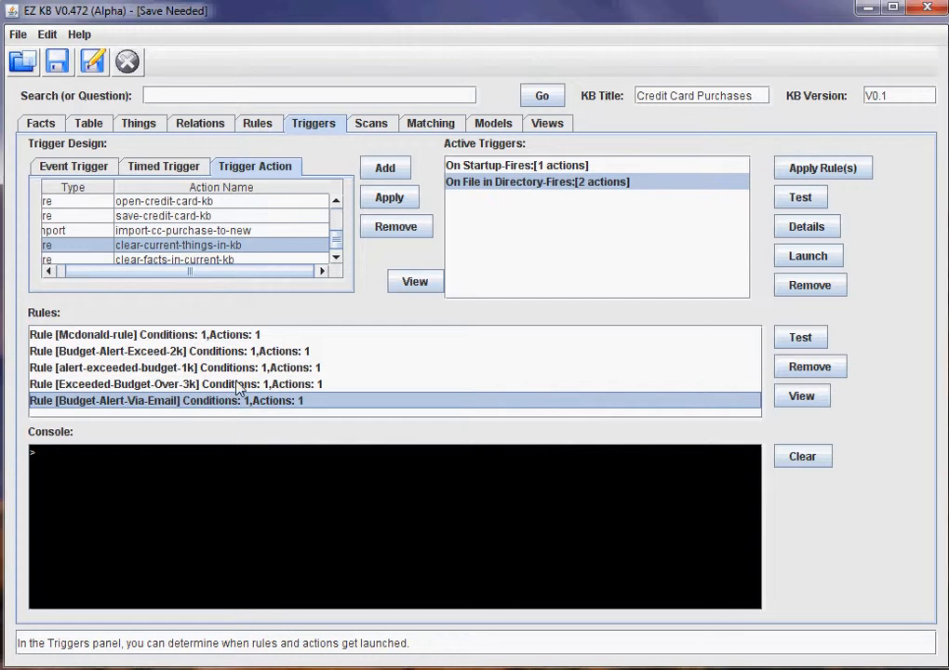
{"action": "left_click", "coordinate": [235, 389]}
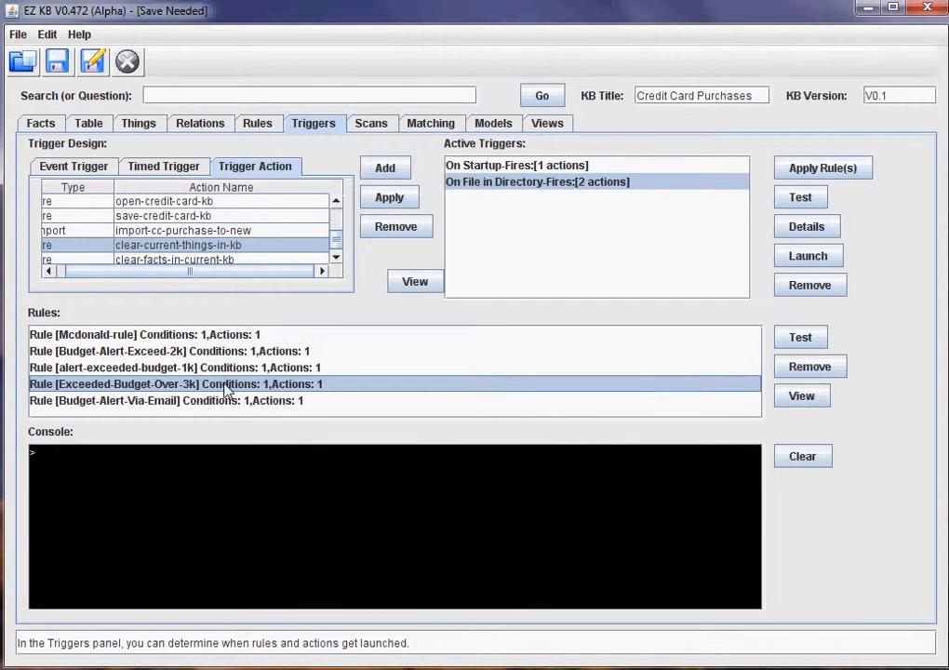
{"action": "left_click", "coordinate": [805, 170]}
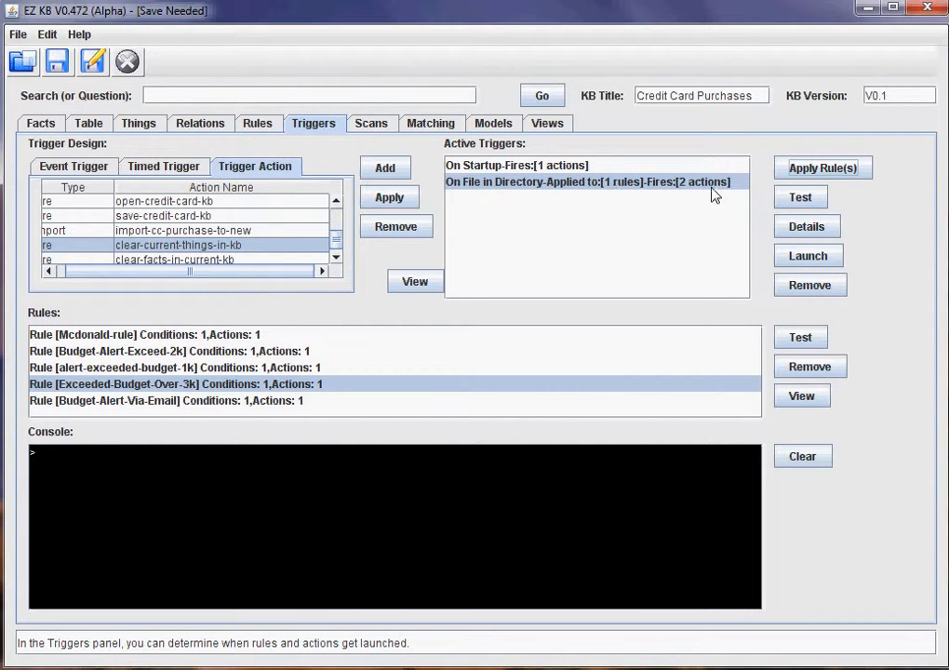
- In the trigger's details, move the Clear Current Things command ahead of import-cc-purchases and accept the new execution order
{"action": "left_click", "coordinate": [804, 227]}
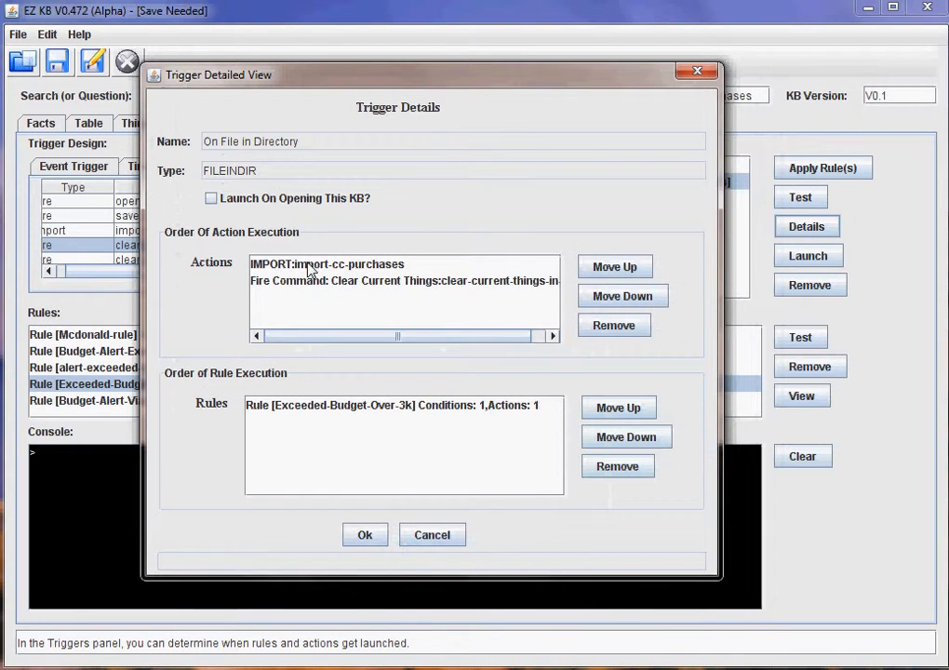
{"action": "left_click", "coordinate": [312, 265]}
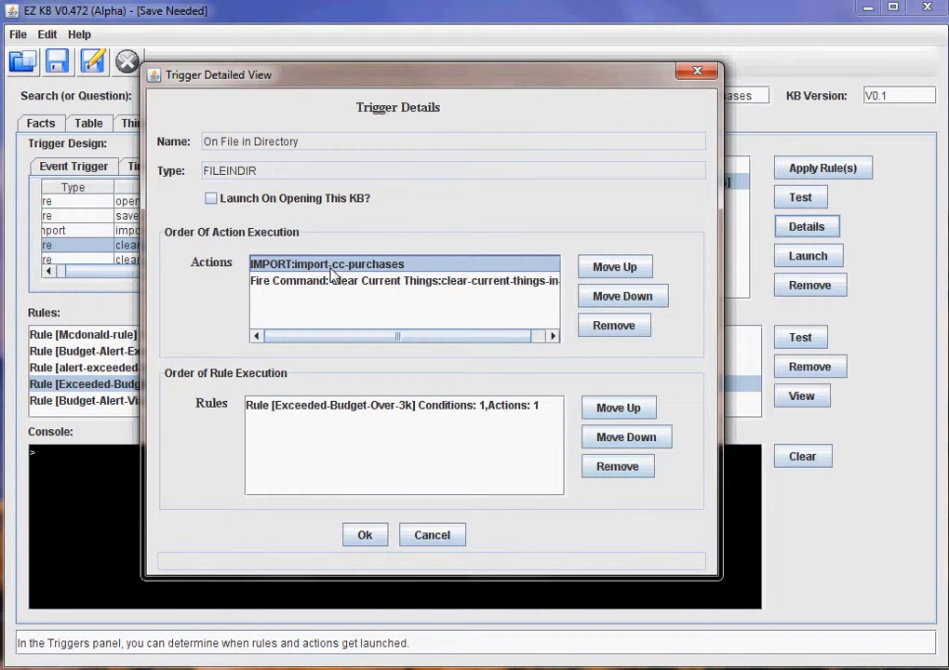
{"action": "left_click", "coordinate": [339, 281]}
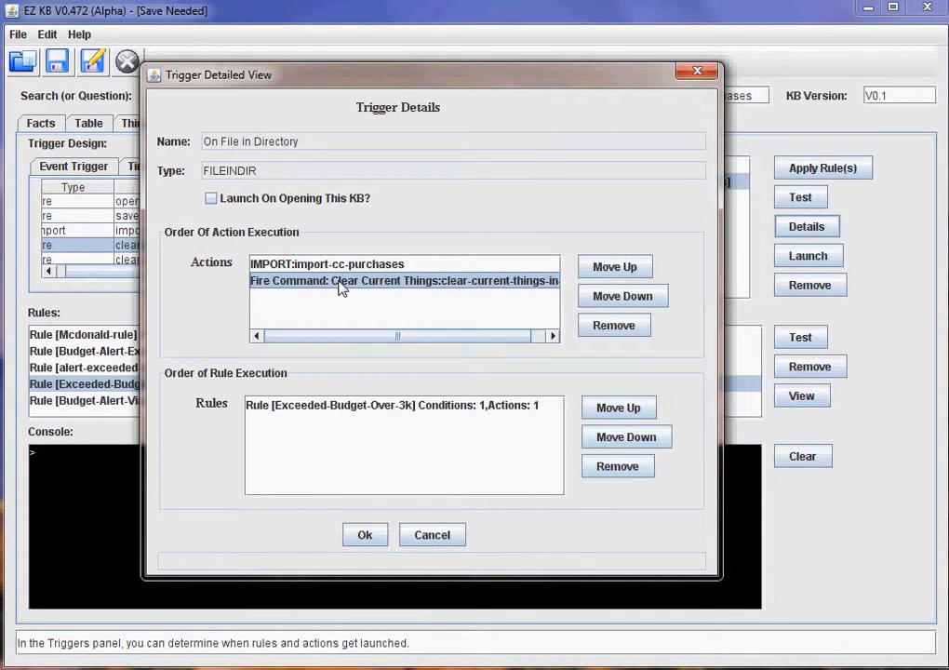
{"action": "left_click", "coordinate": [597, 269]}
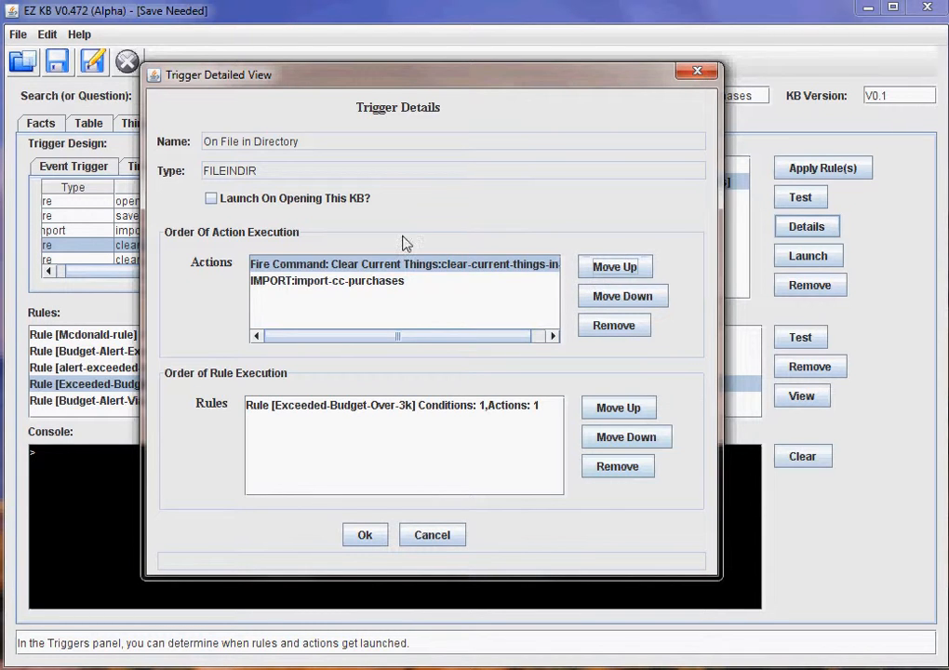
{"action": "left_click", "coordinate": [340, 282]}
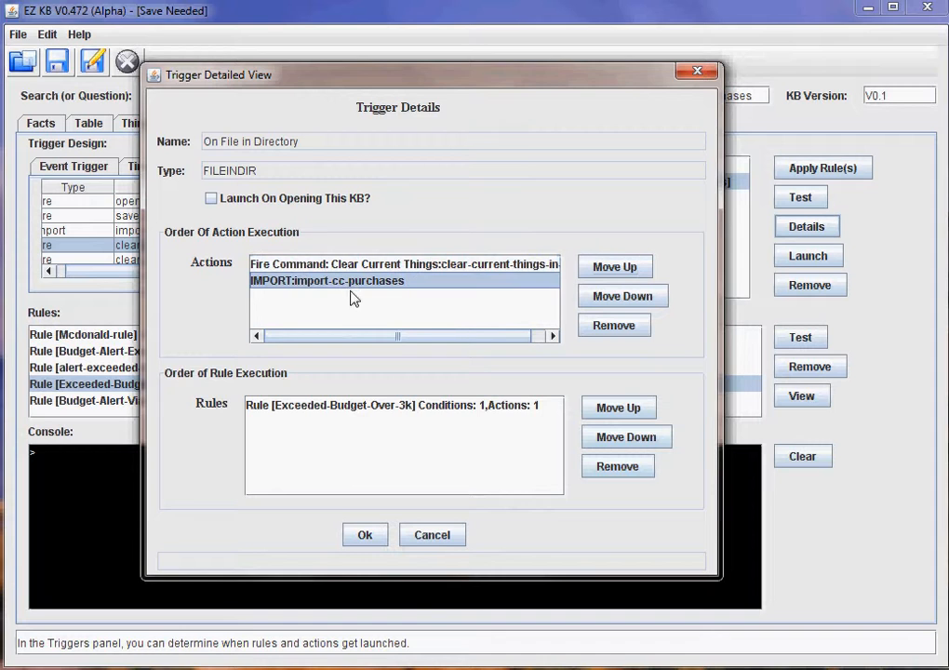
{"action": "left_click", "coordinate": [352, 408]}
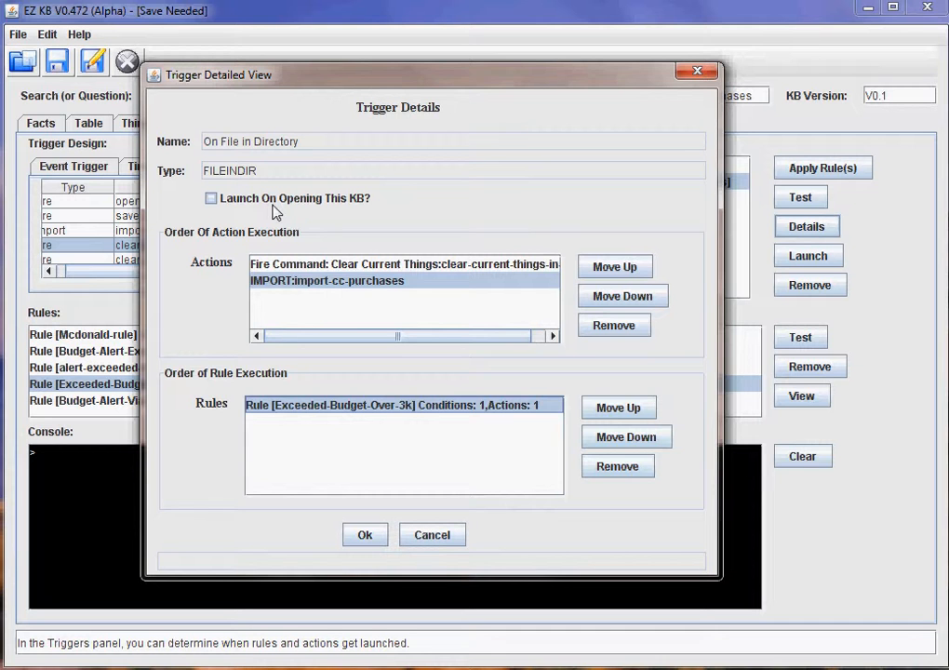
{"action": "left_click", "coordinate": [368, 547]}
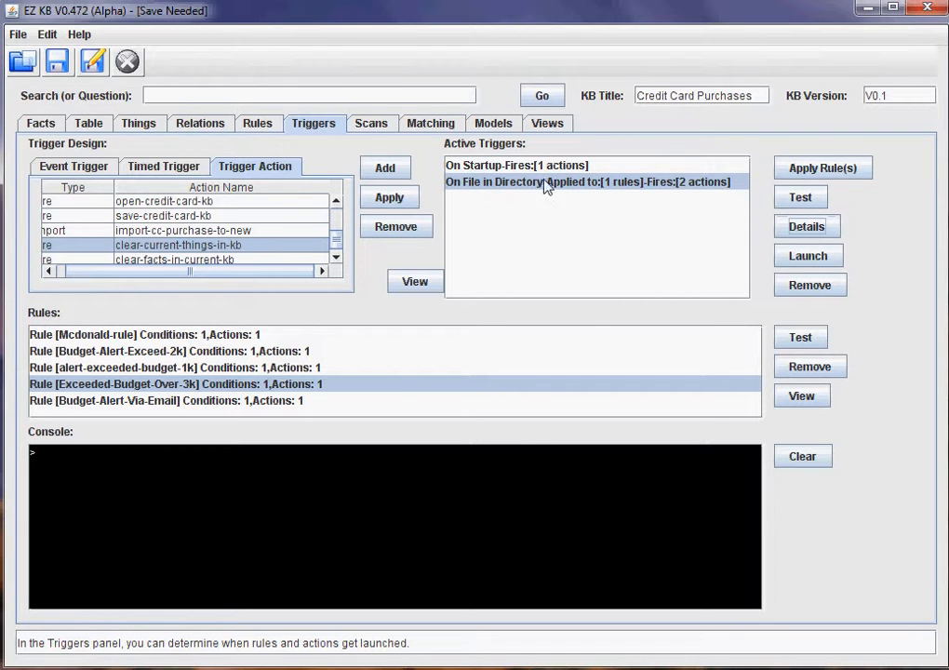
- Launch the On File in Directory trigger and dismiss the budget alert
{"action": "left_click", "coordinate": [797, 264]}
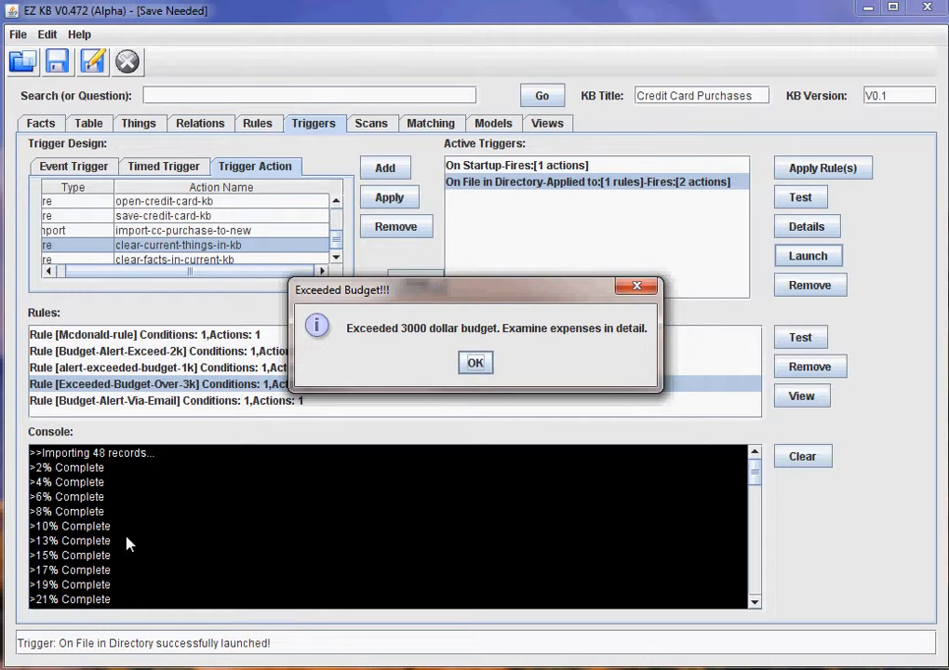
{"action": "left_click", "coordinate": [476, 363]}
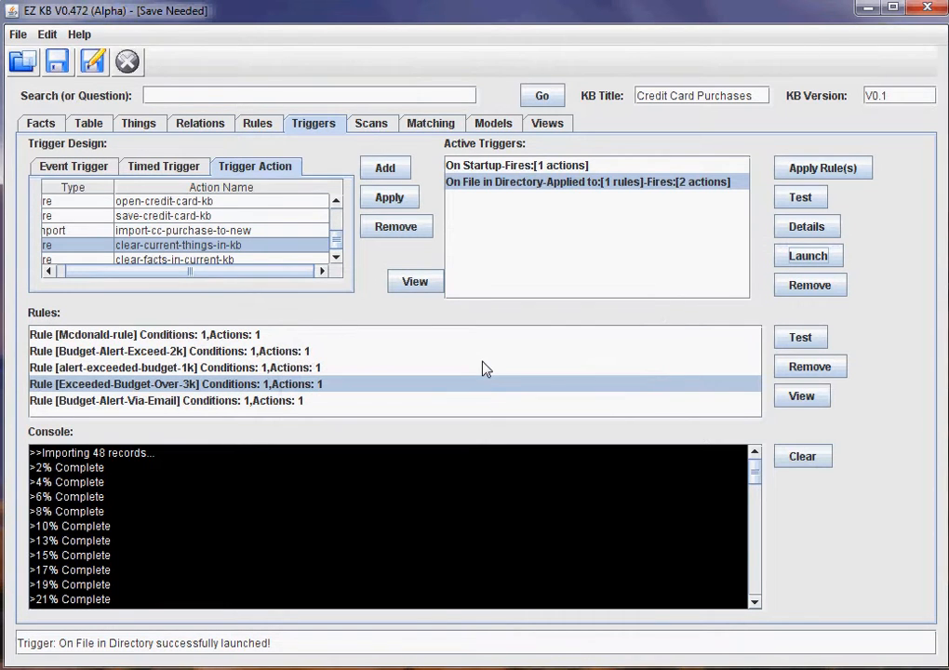